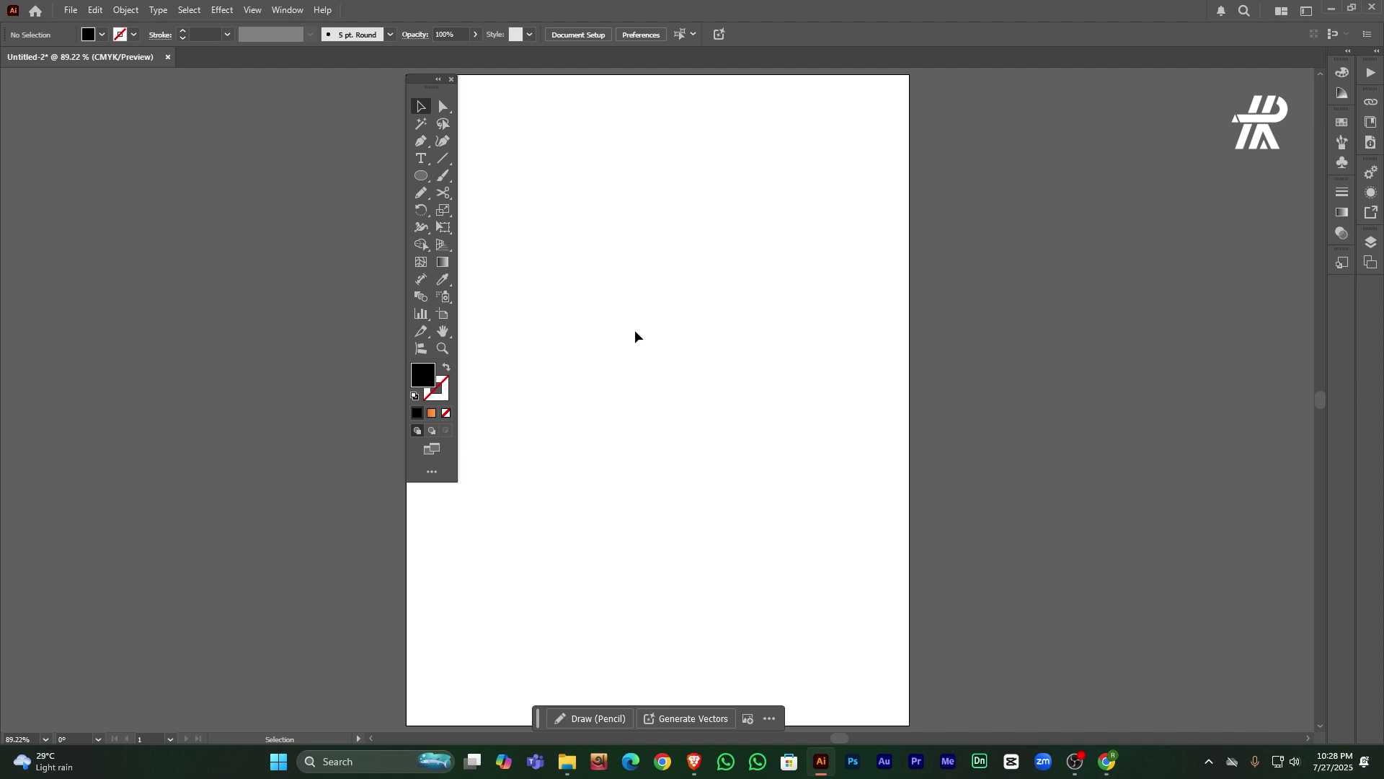
Step: Draw a circle about 275 pt in diameter, swap its fill and stroke to leave a black outline, and position it on the artboard's upper half
{"action": "key", "text": "l"}
{"action": "left_click_drag", "start_coordinate": [605, 234], "coordinate": [789, 458]}
{"action": "key", "text": "v"}
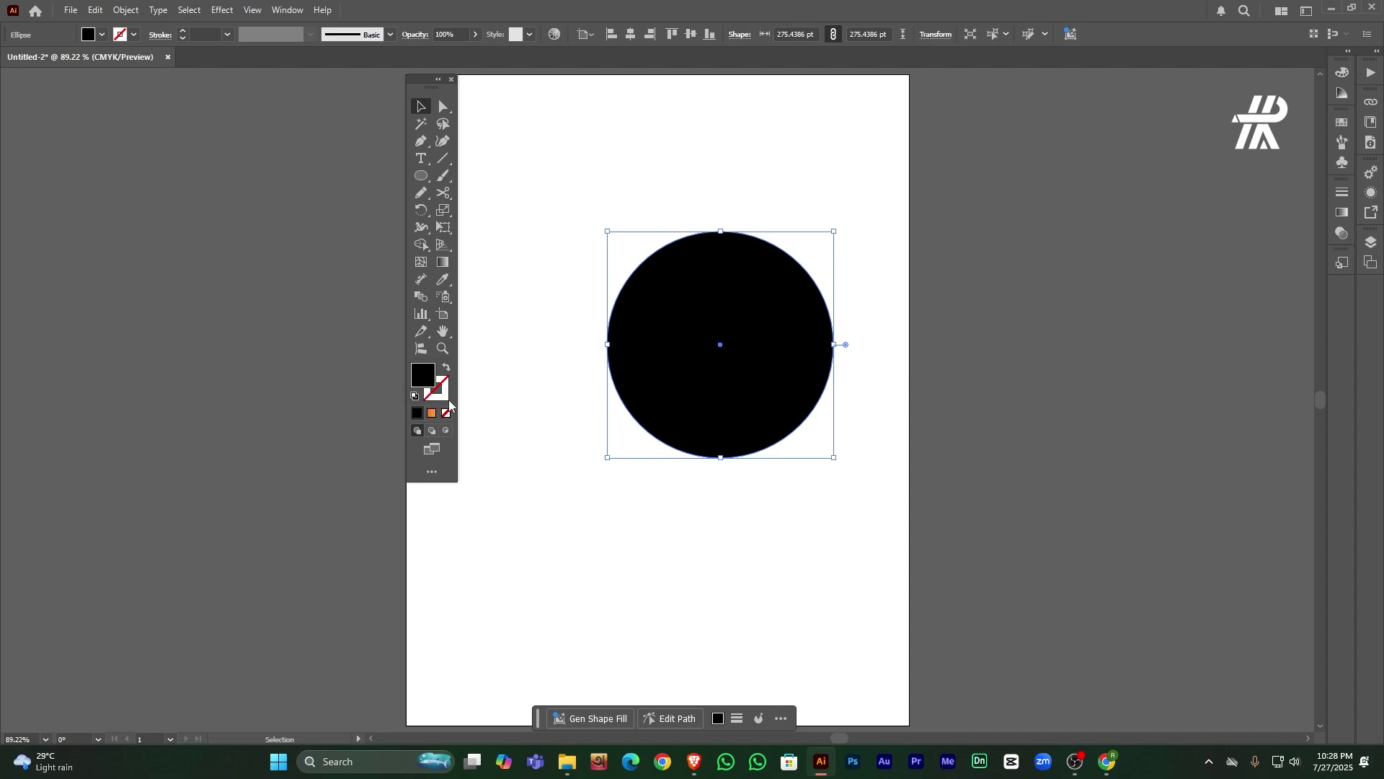
{"action": "left_click", "coordinate": [447, 369]}
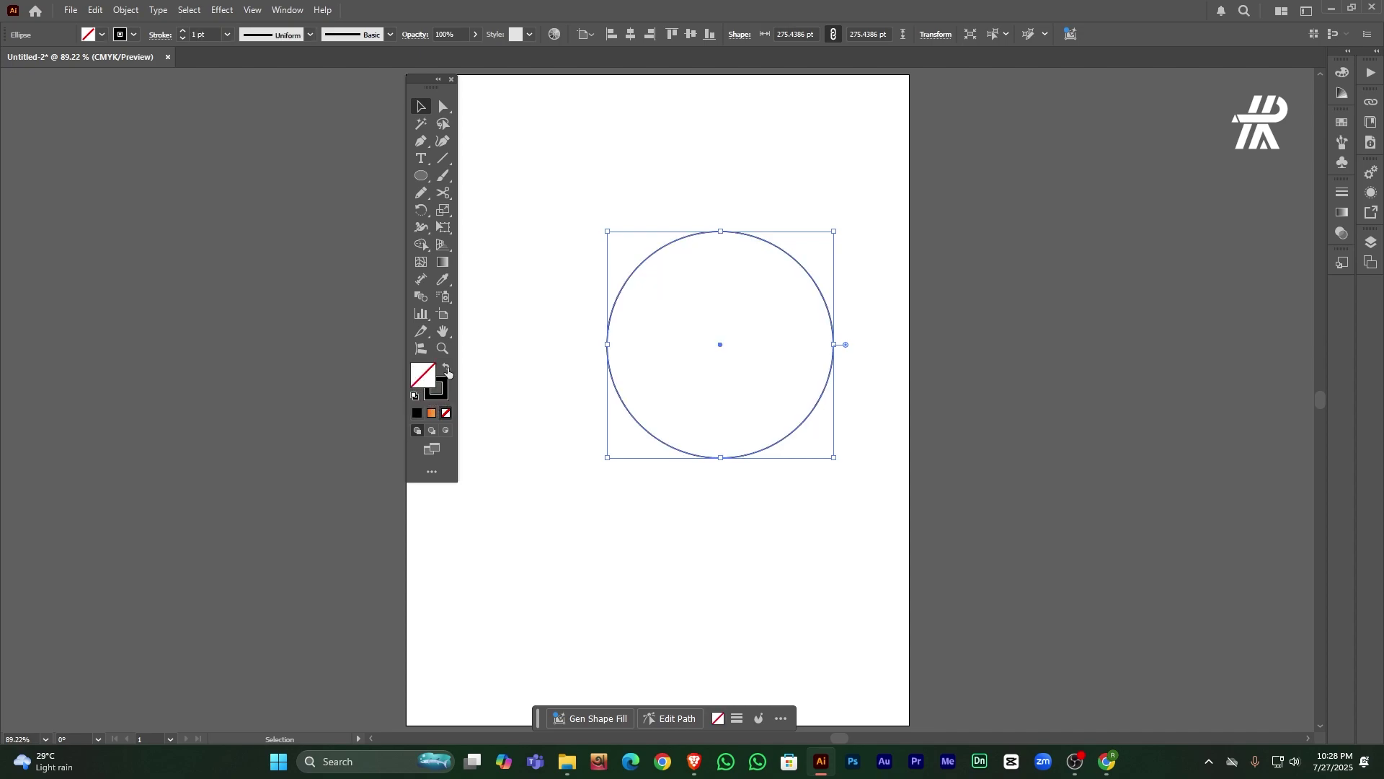
{"action": "left_click_drag", "start_coordinate": [676, 244], "coordinate": [634, 239]}
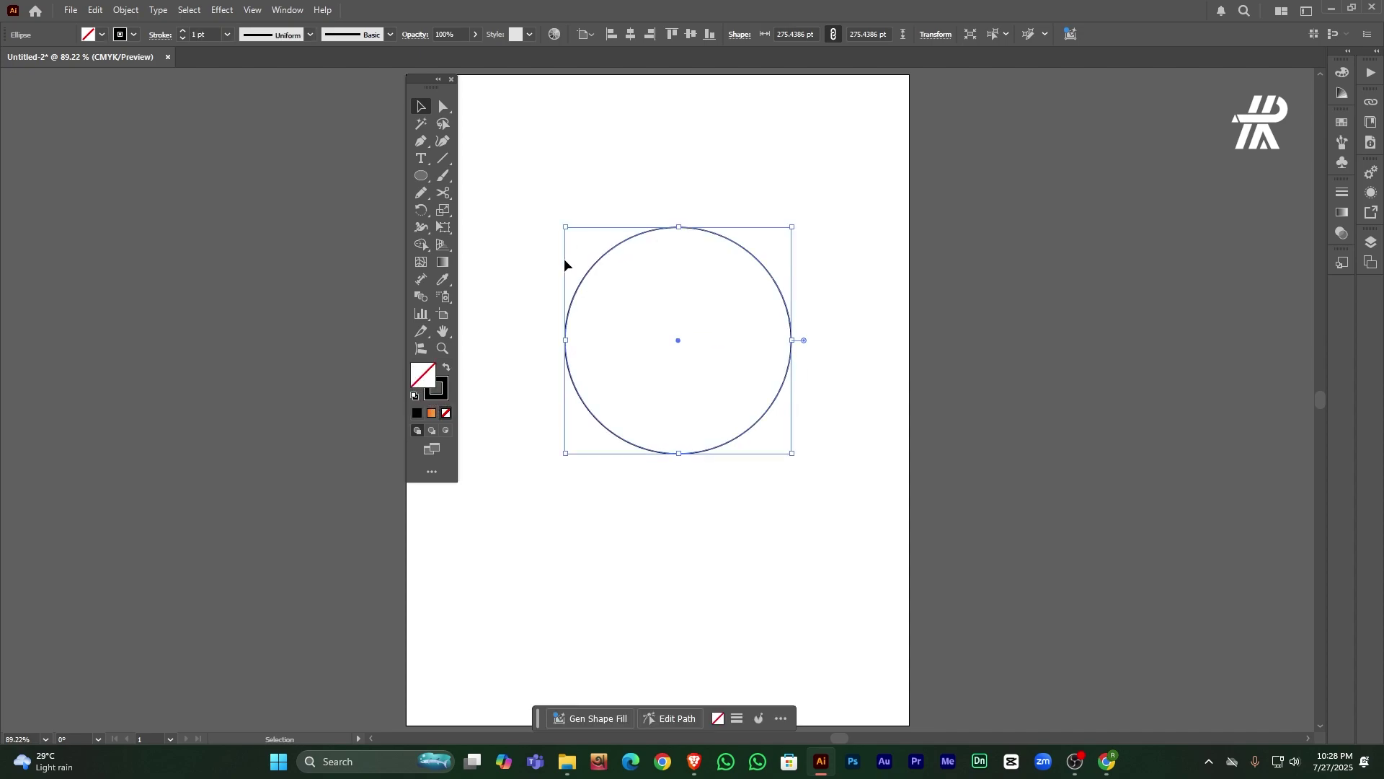
Step: Cut the circle into upper and lower halves at its left and right anchor points with the Scissors tool
{"action": "left_click", "coordinate": [443, 192]}
{"action": "left_click", "coordinate": [469, 192]}
{"action": "left_click", "coordinate": [444, 192]}
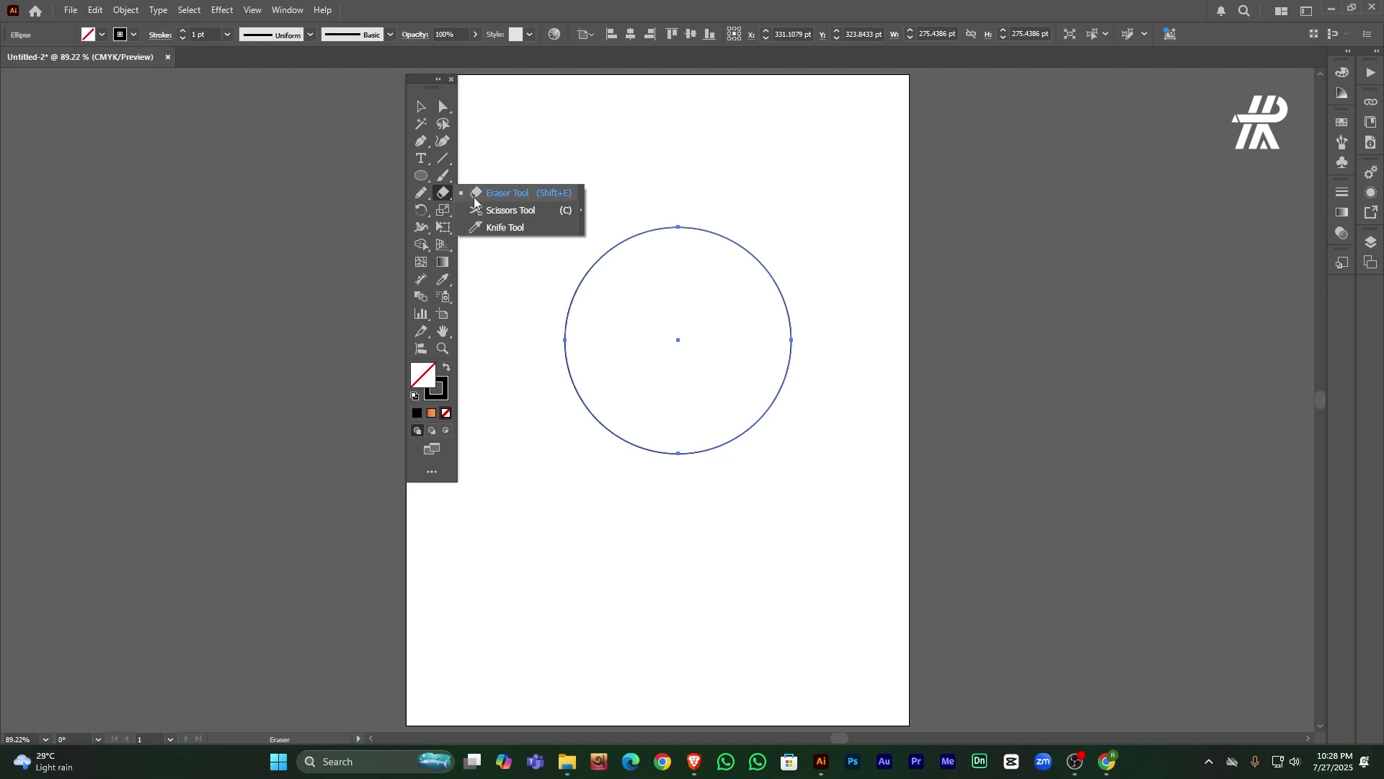
{"action": "left_click", "coordinate": [511, 210]}
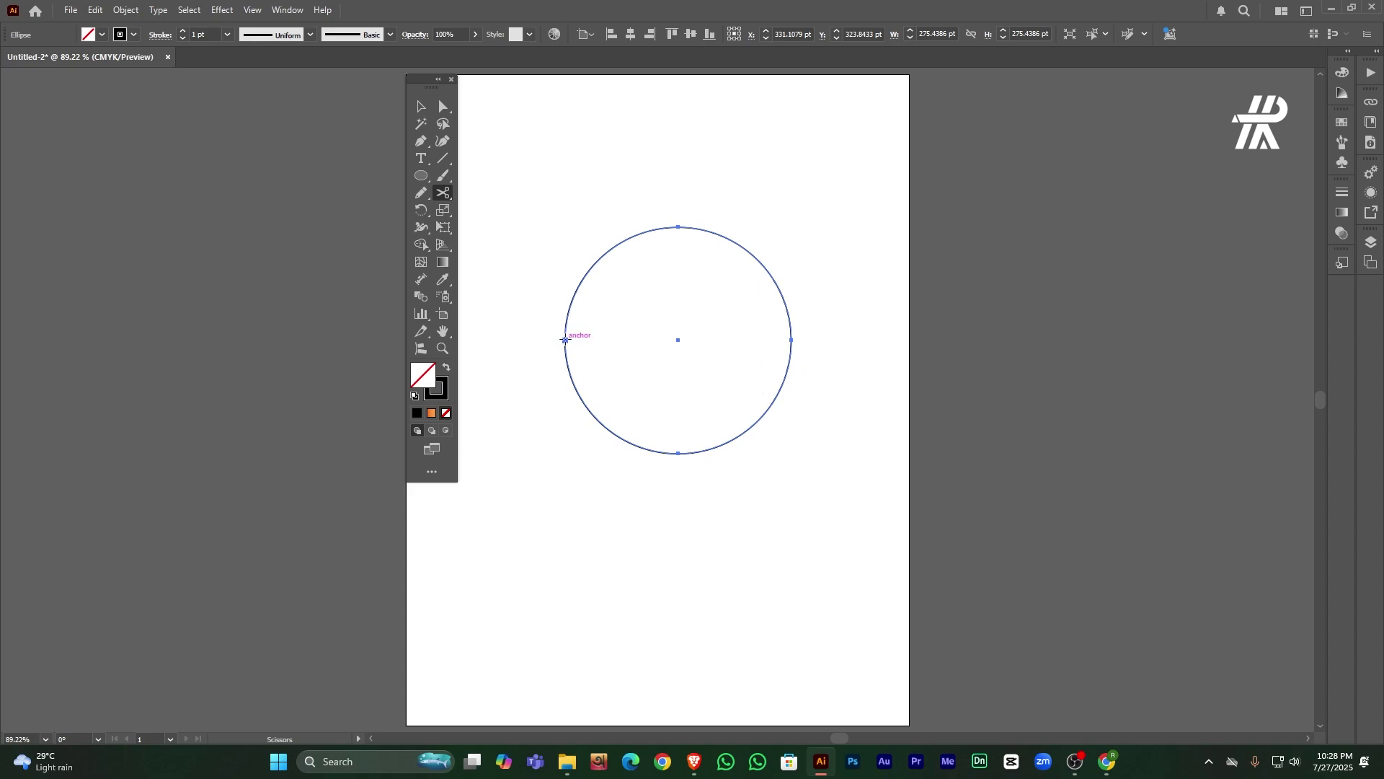
{"action": "left_click", "coordinate": [564, 340]}
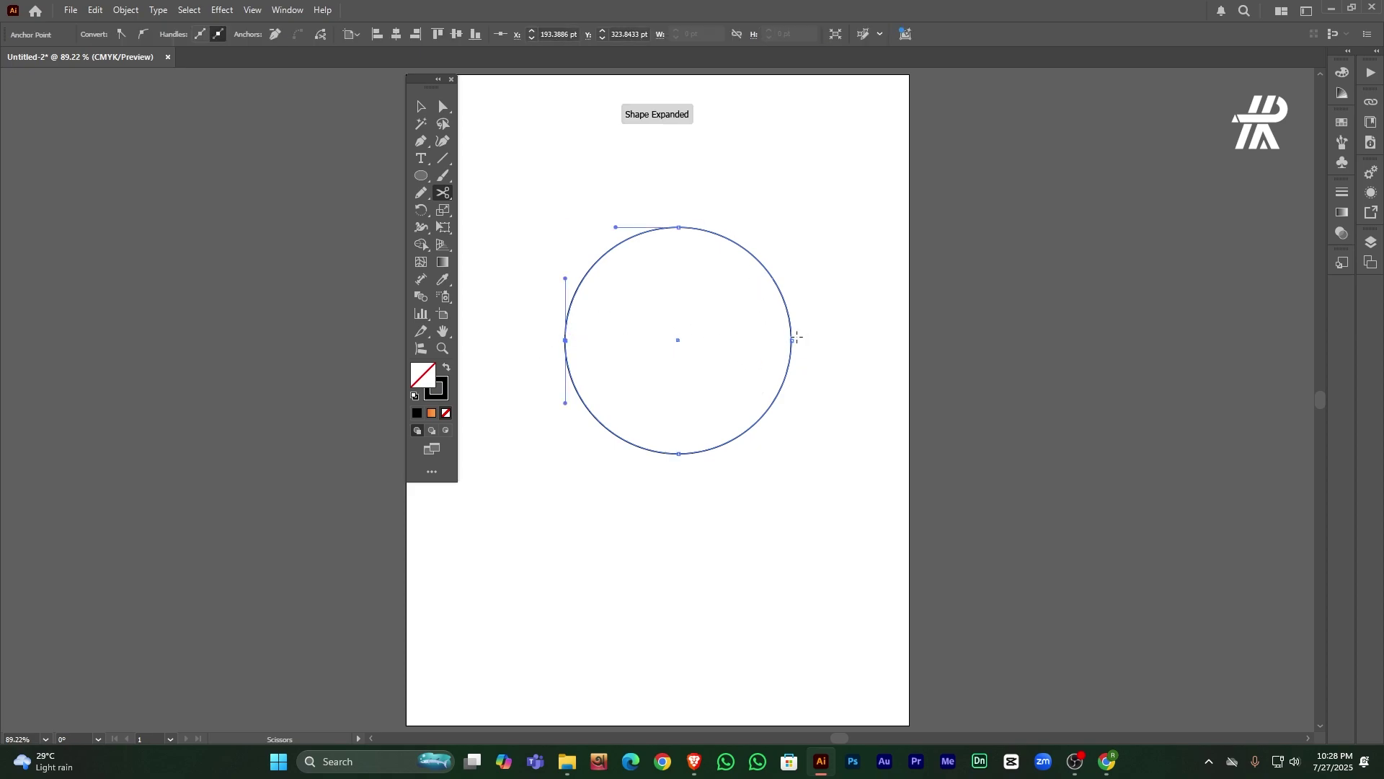
{"action": "left_click", "coordinate": [793, 339]}
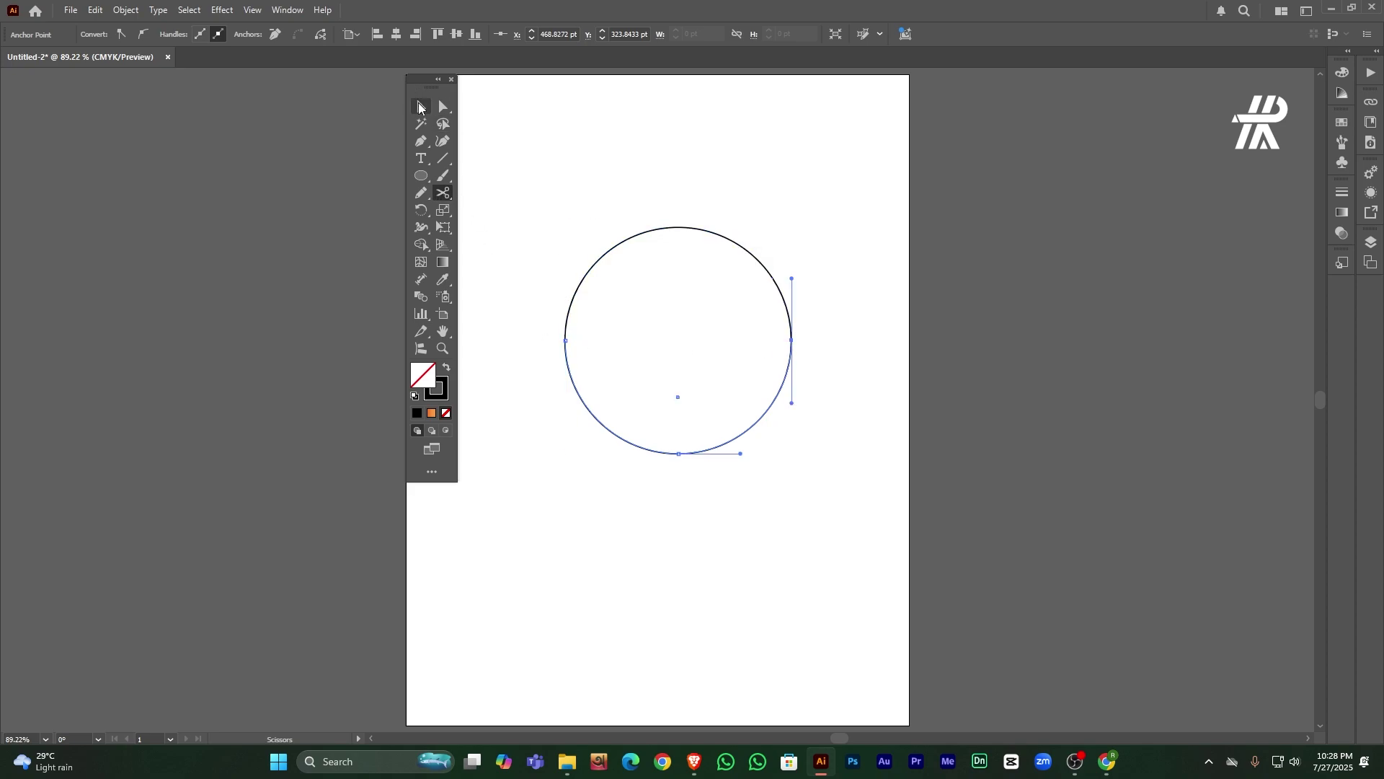
Step: Select the upper and lower arcs individually to check that the circle is split into separate paths
{"action": "left_click", "coordinate": [420, 107]}
{"action": "left_click", "coordinate": [549, 456]}
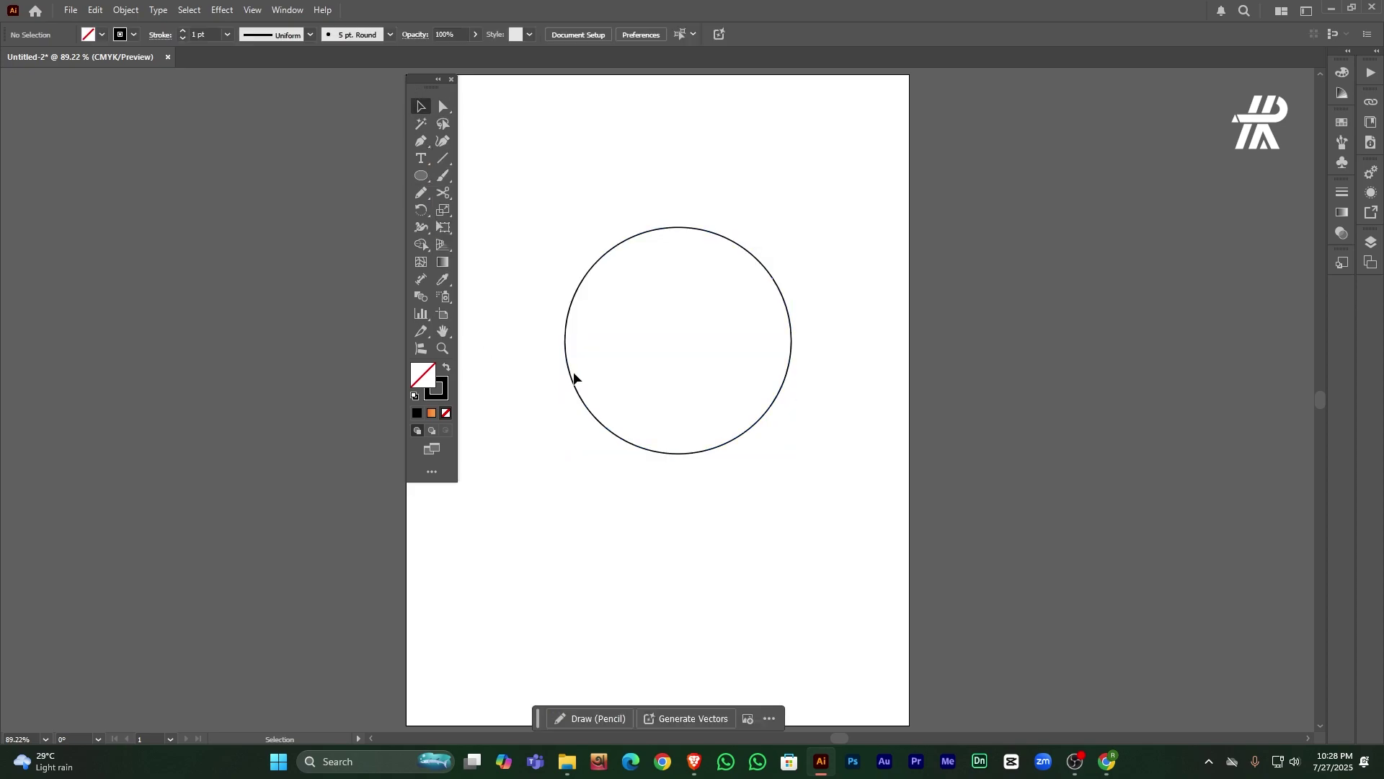
{"action": "left_click", "coordinate": [586, 276]}
{"action": "left_click", "coordinate": [679, 453]}
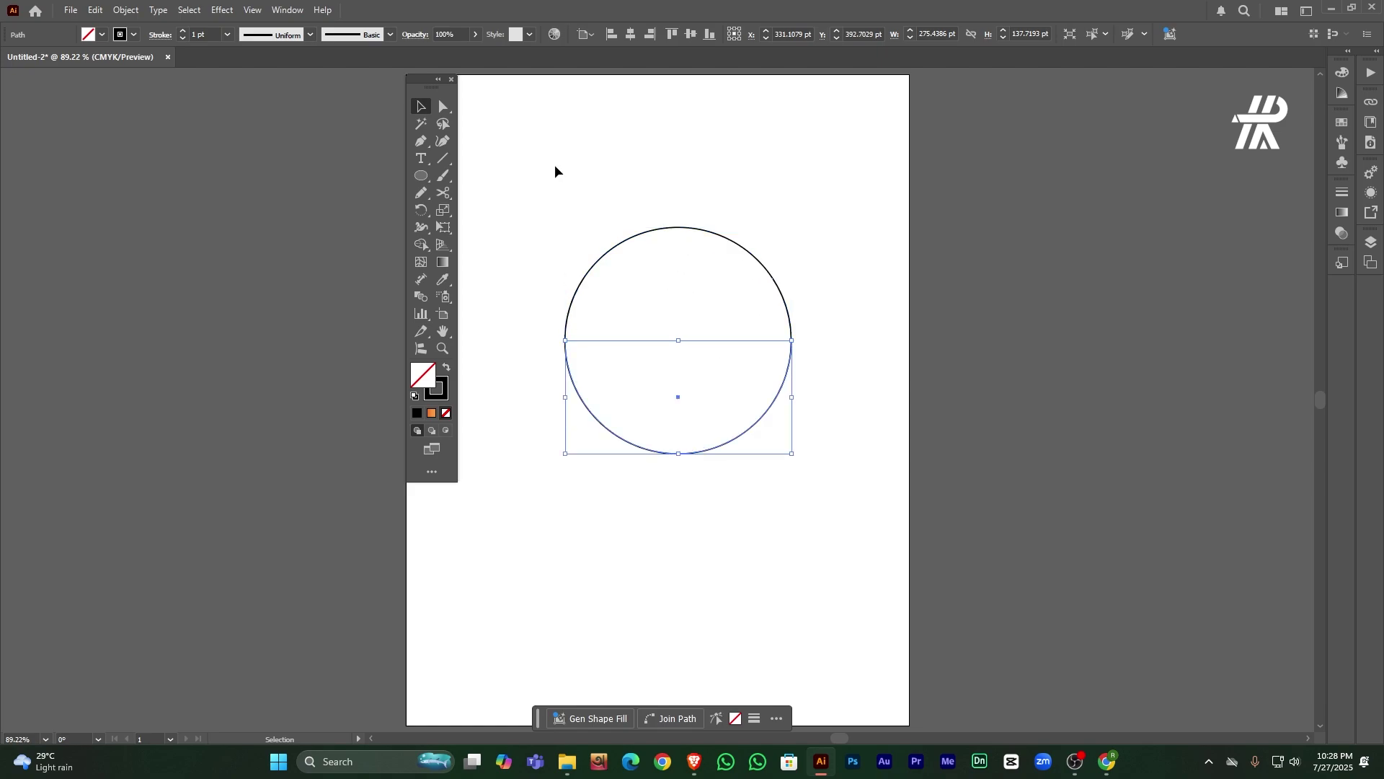
{"action": "left_click", "coordinate": [590, 229]}
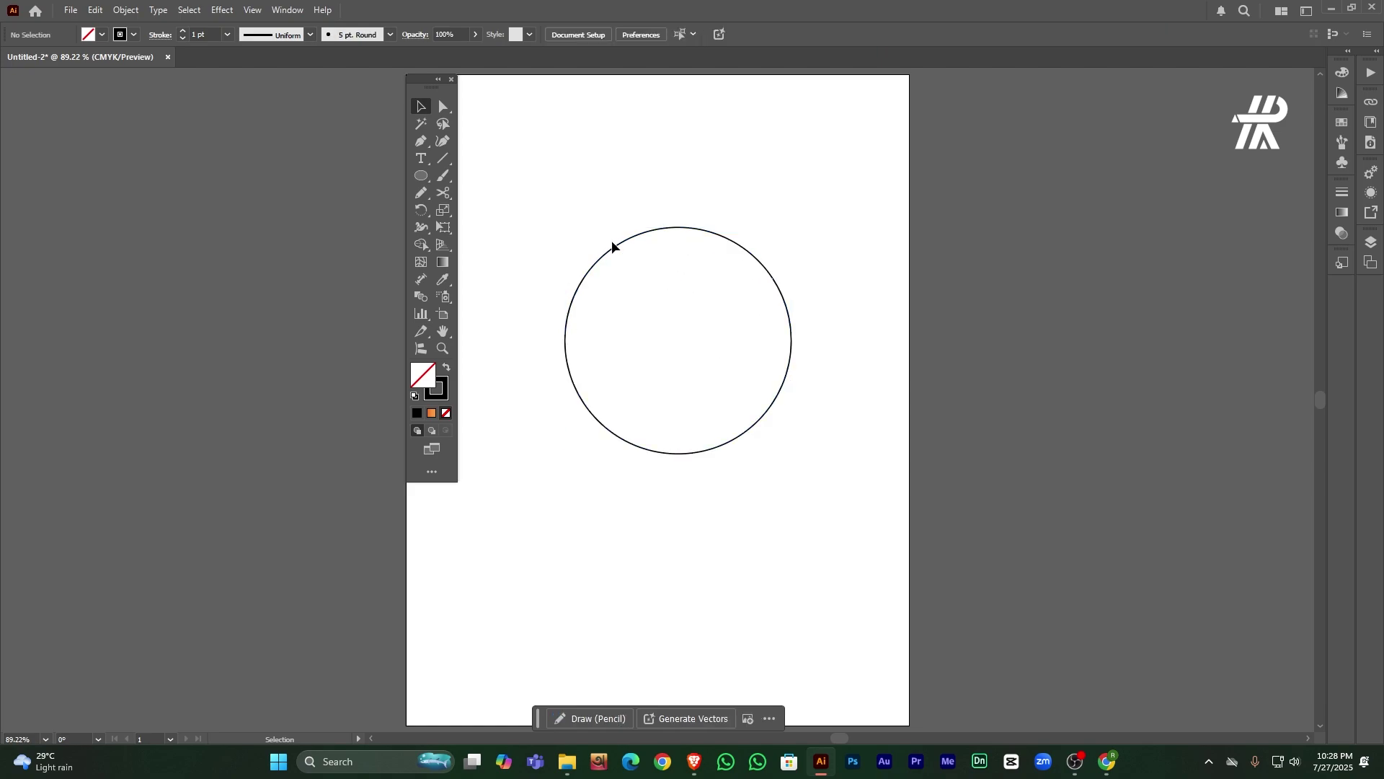
{"action": "left_click", "coordinate": [612, 245]}
{"action": "left_click", "coordinate": [591, 208]}
Step: Add the text "perfect" along the upper arc using the Type on a Path tool
{"action": "left_click", "coordinate": [416, 155]}
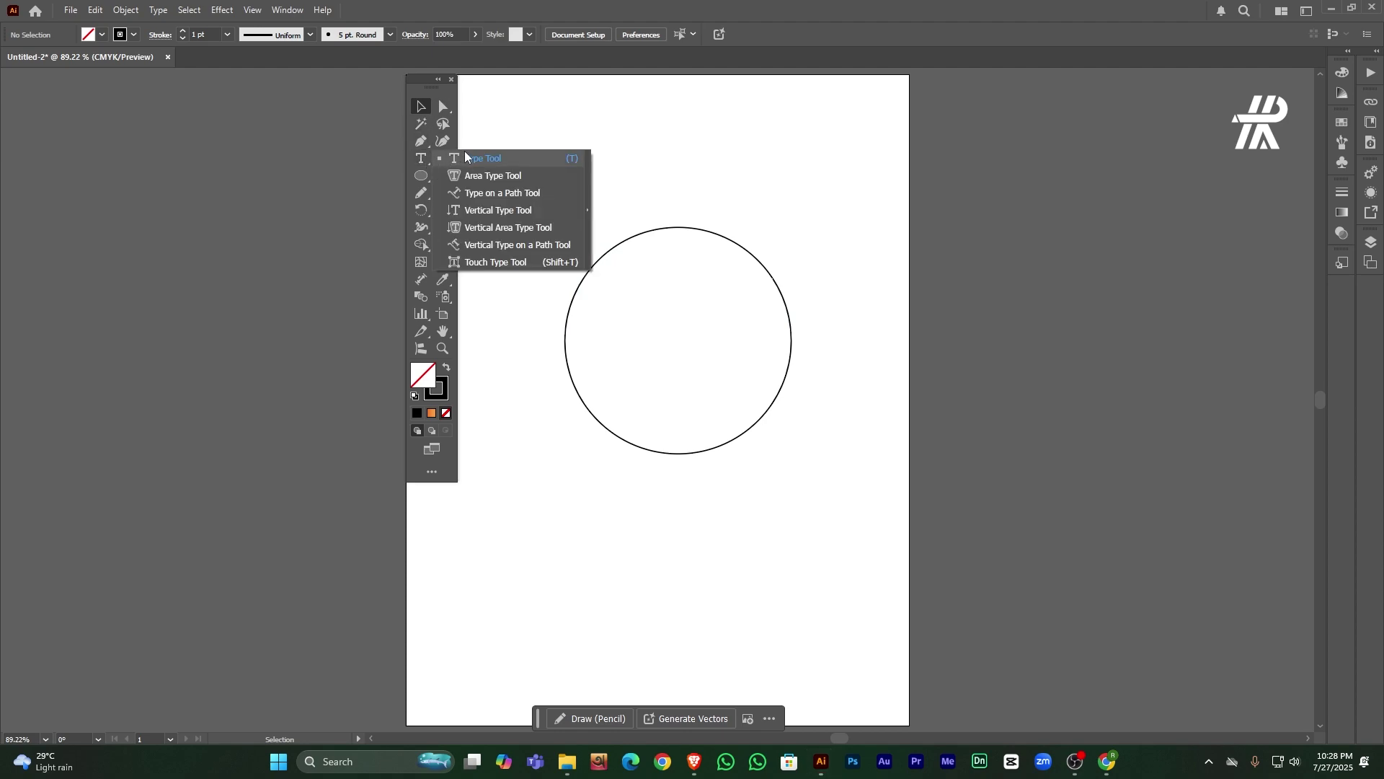
{"action": "left_click", "coordinate": [486, 193]}
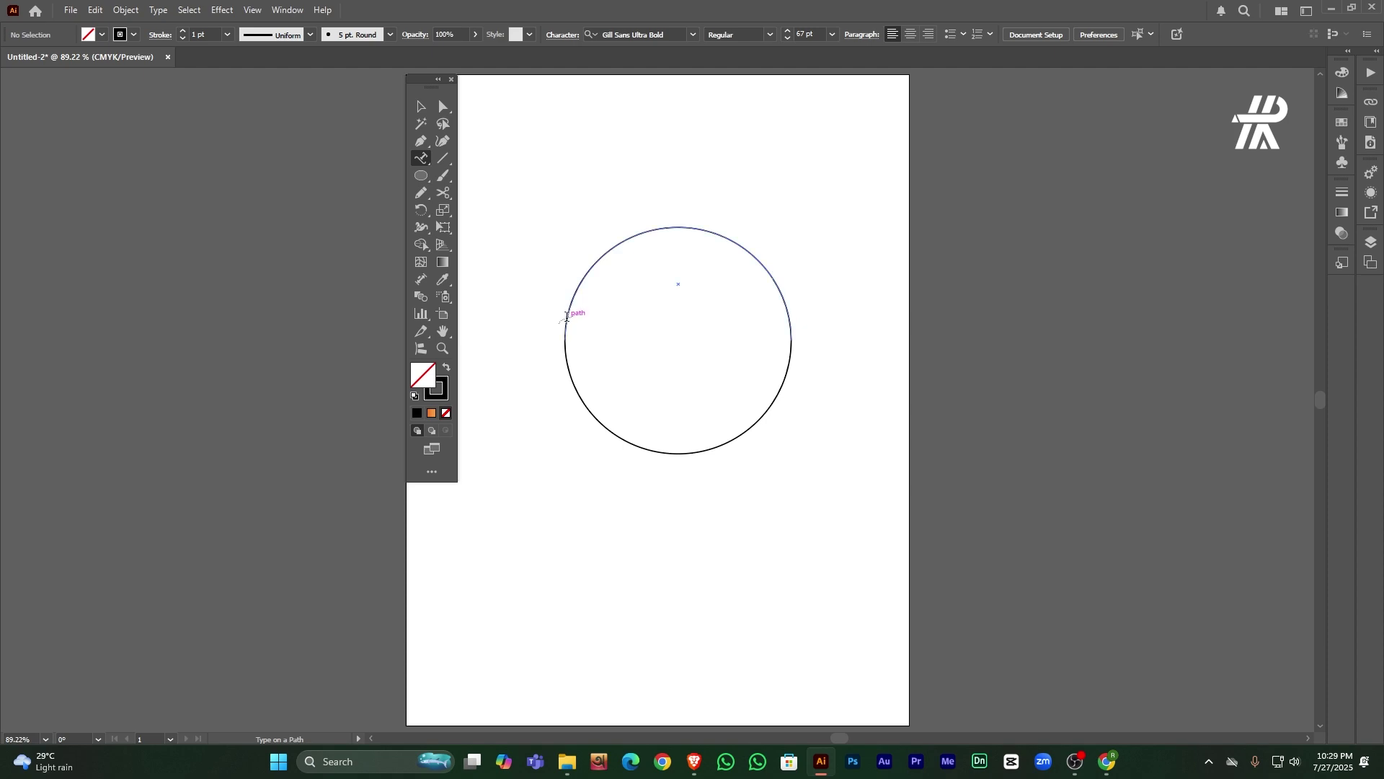
{"action": "left_click", "coordinate": [566, 317]}
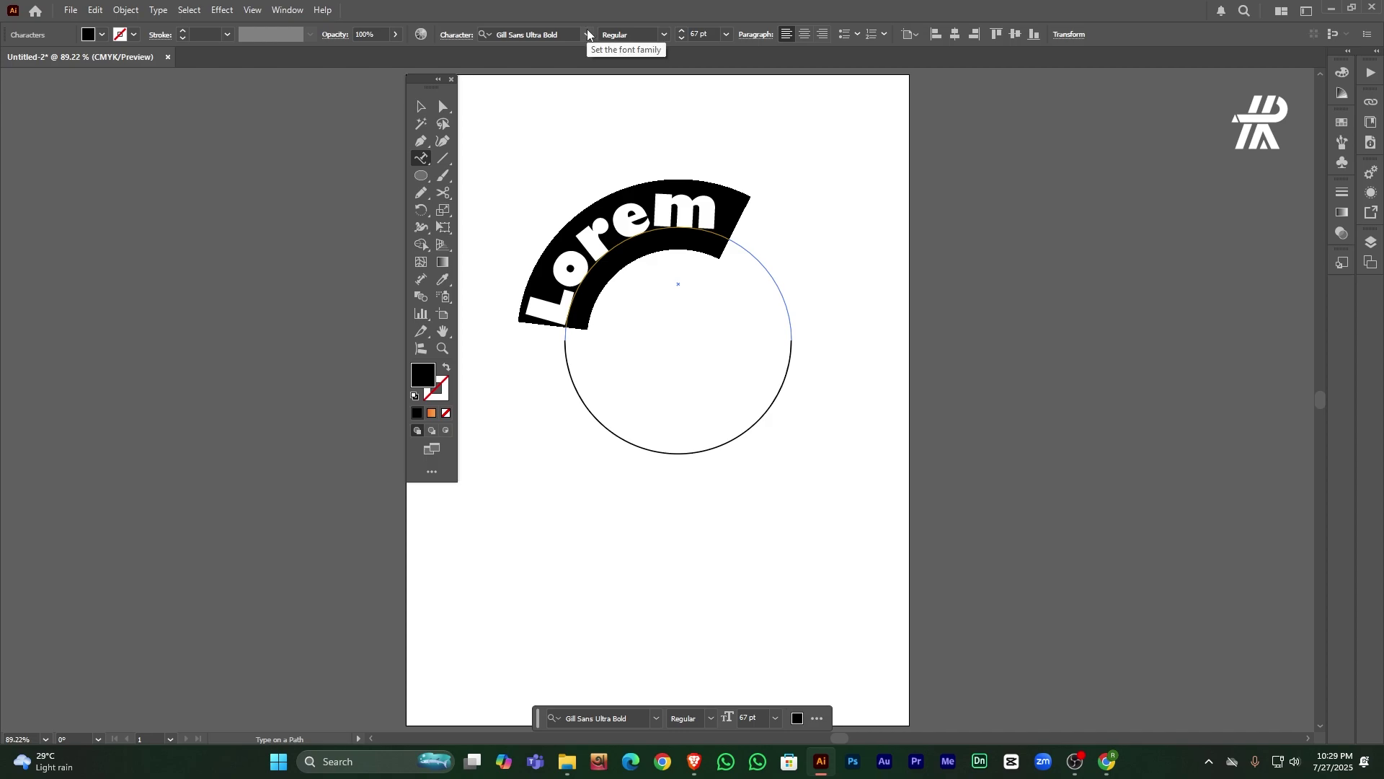
{"action": "type", "text": "Perfect"}
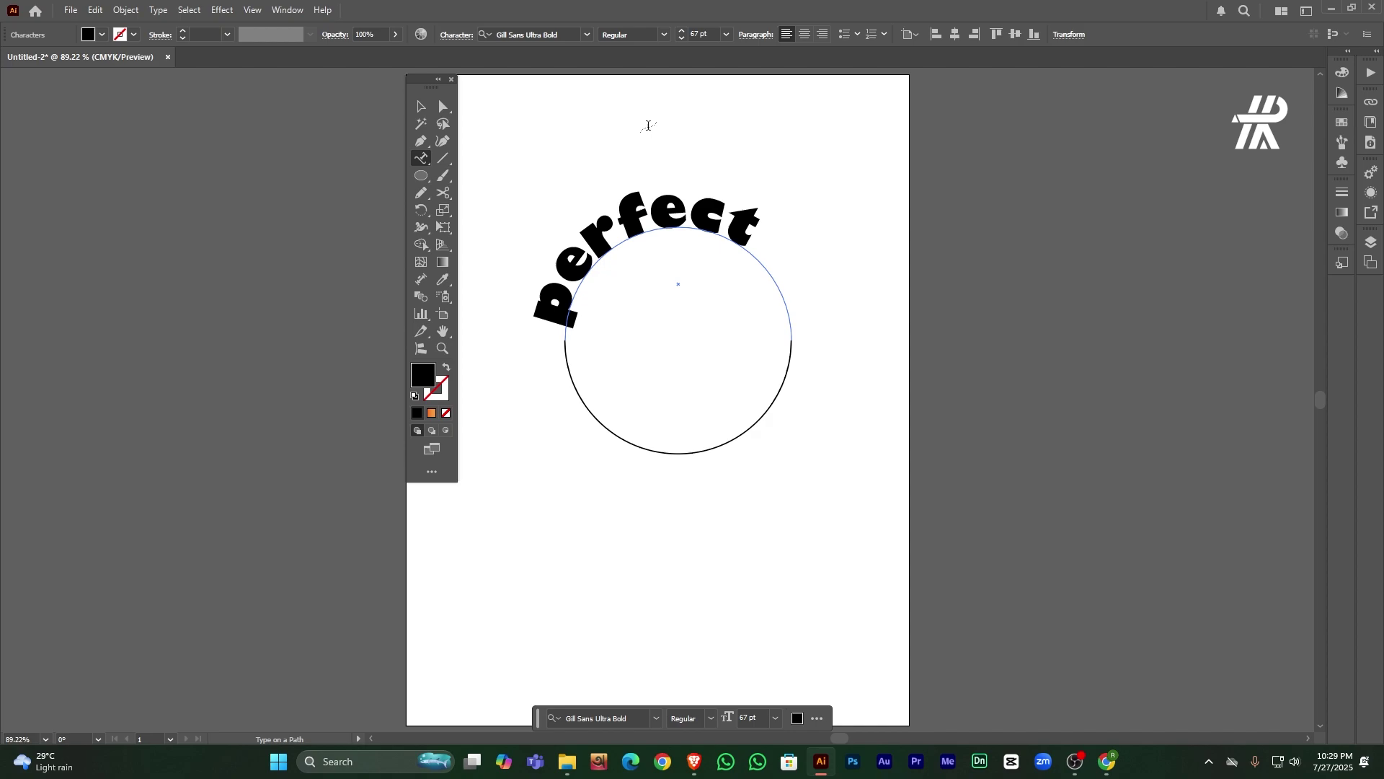
{"action": "key", "text": "Escape"}
{"action": "left_click", "coordinate": [733, 289]}
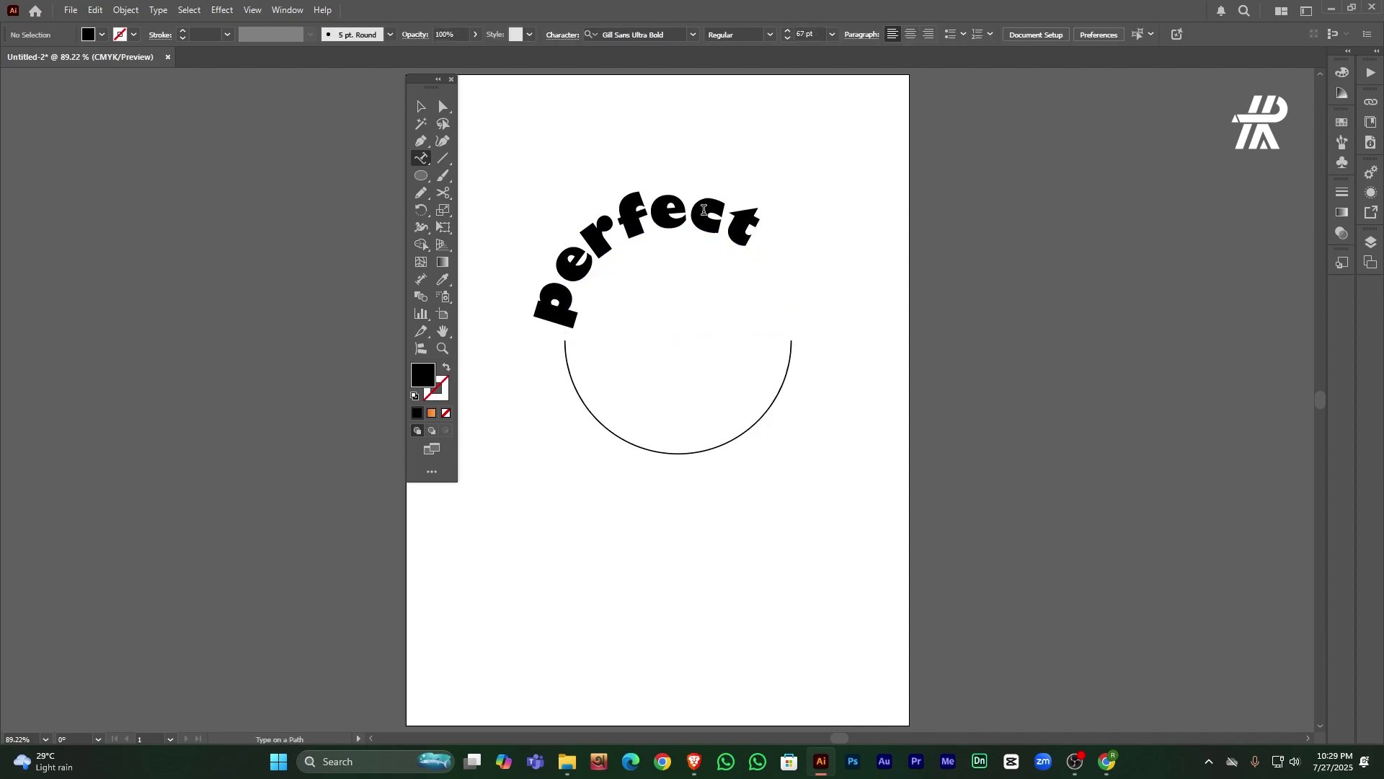
Step: Center-align the curved text on the upper arc and change its case to uppercase
{"action": "left_click", "coordinate": [697, 220]}
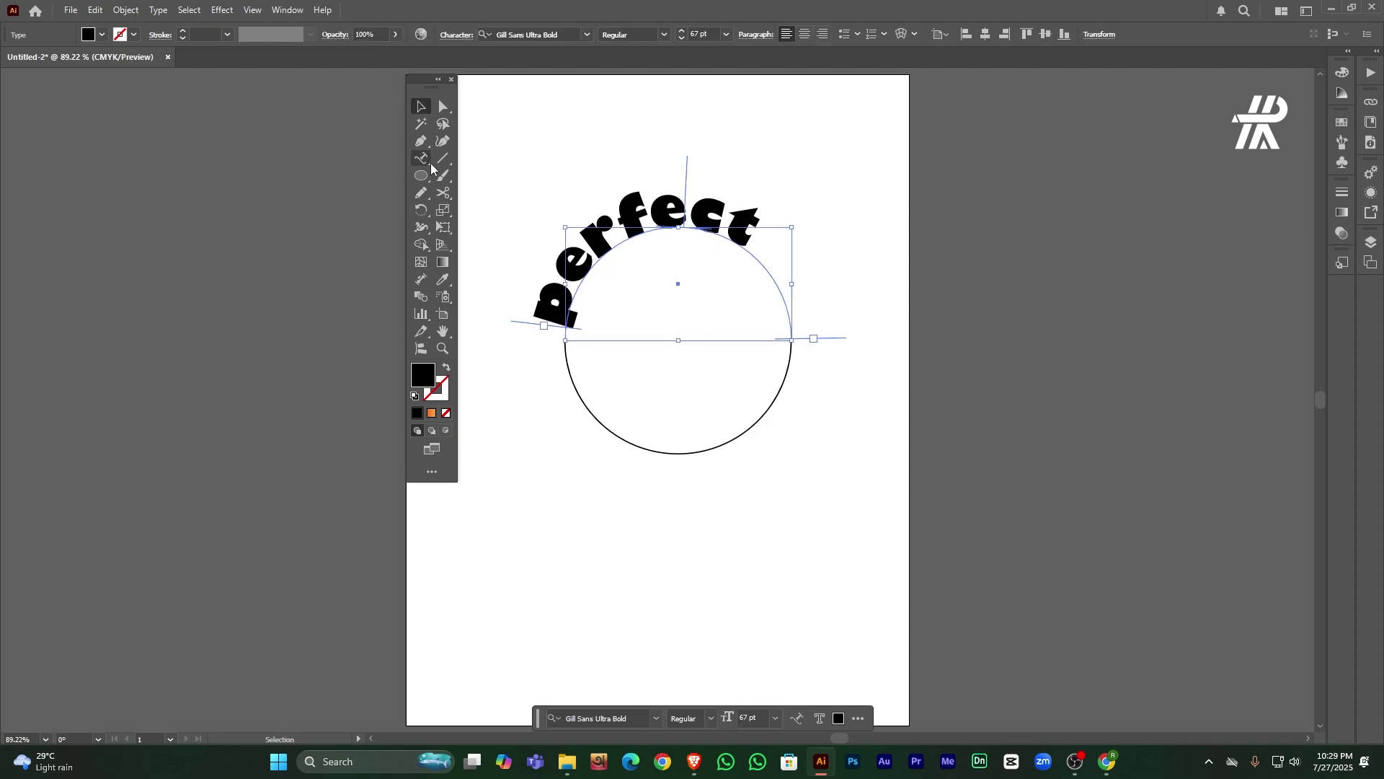
{"action": "left_click", "coordinate": [810, 35]}
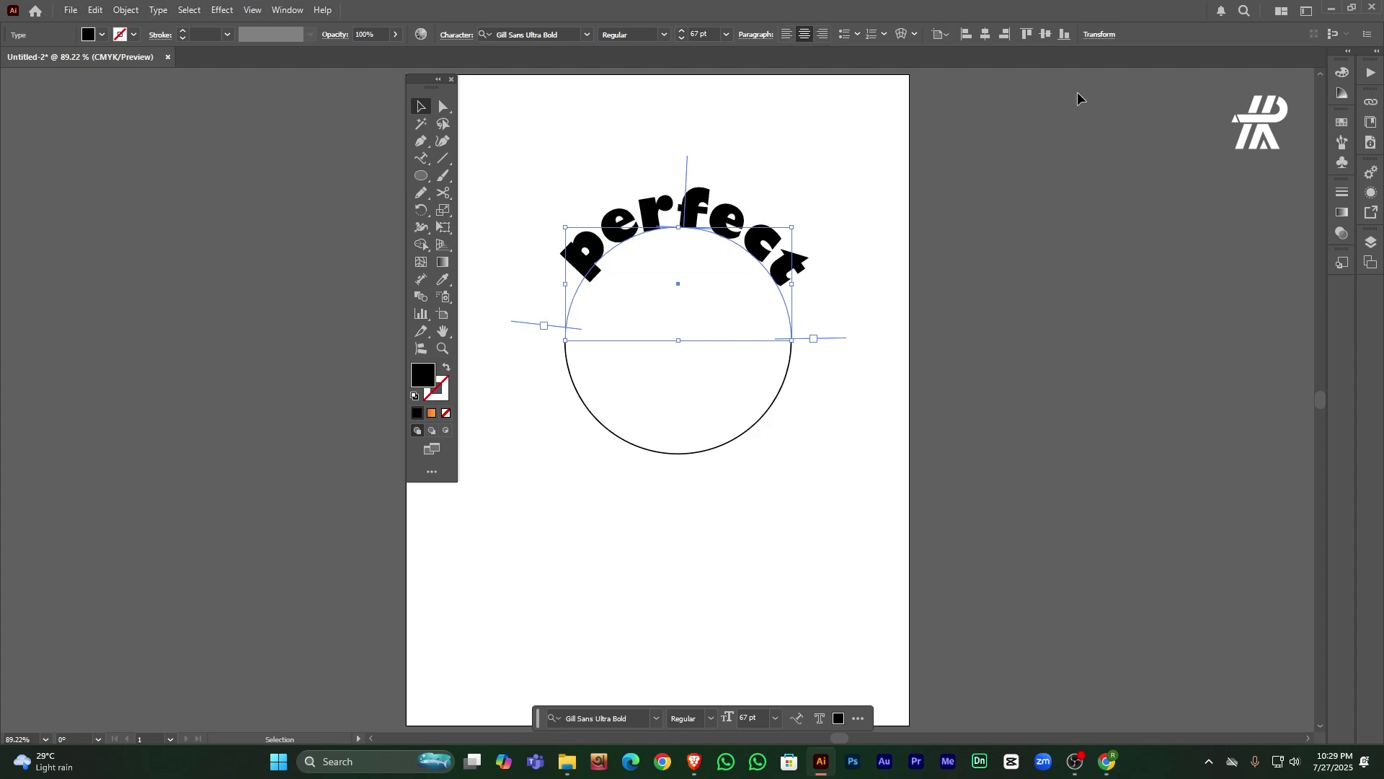
{"action": "left_click", "coordinate": [158, 9]}
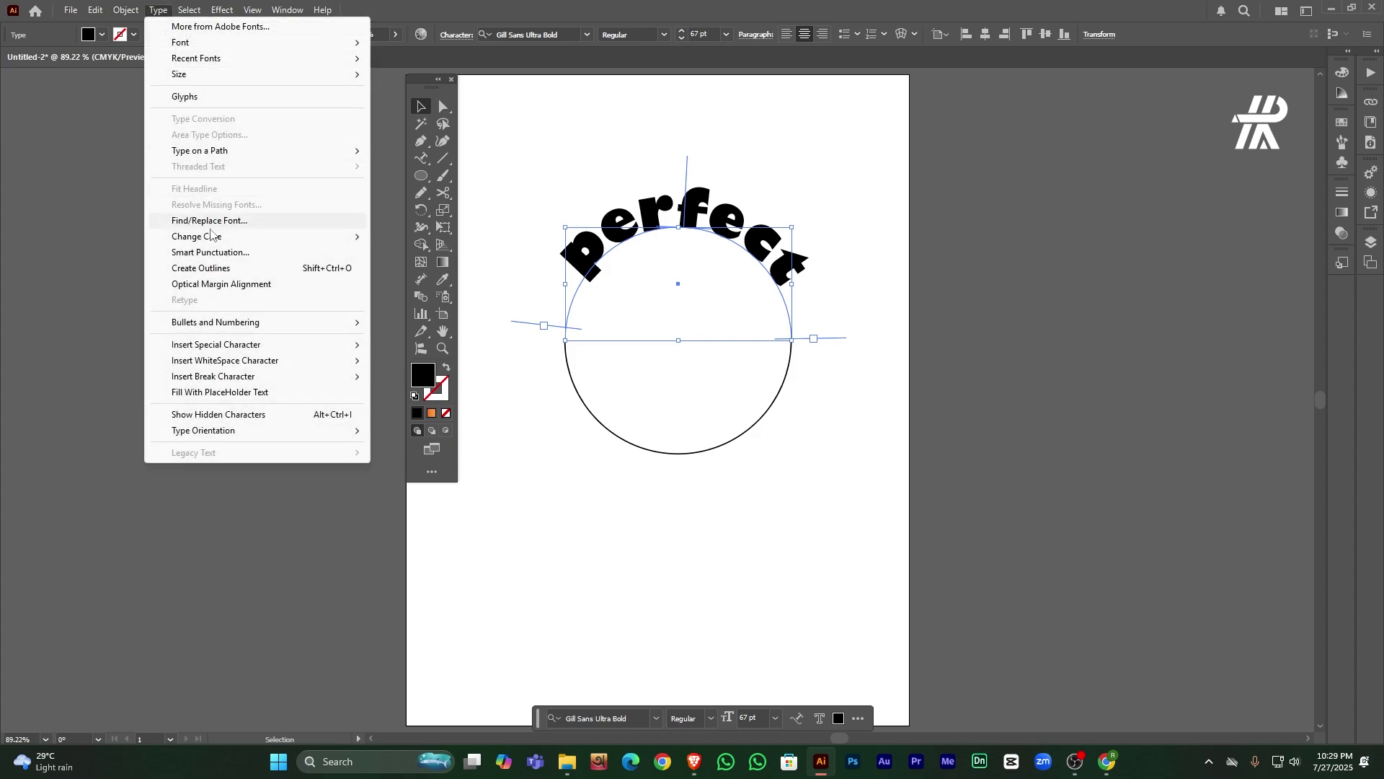
{"action": "mouse_move", "coordinate": [286, 237]}
{"action": "left_click", "coordinate": [402, 238]}
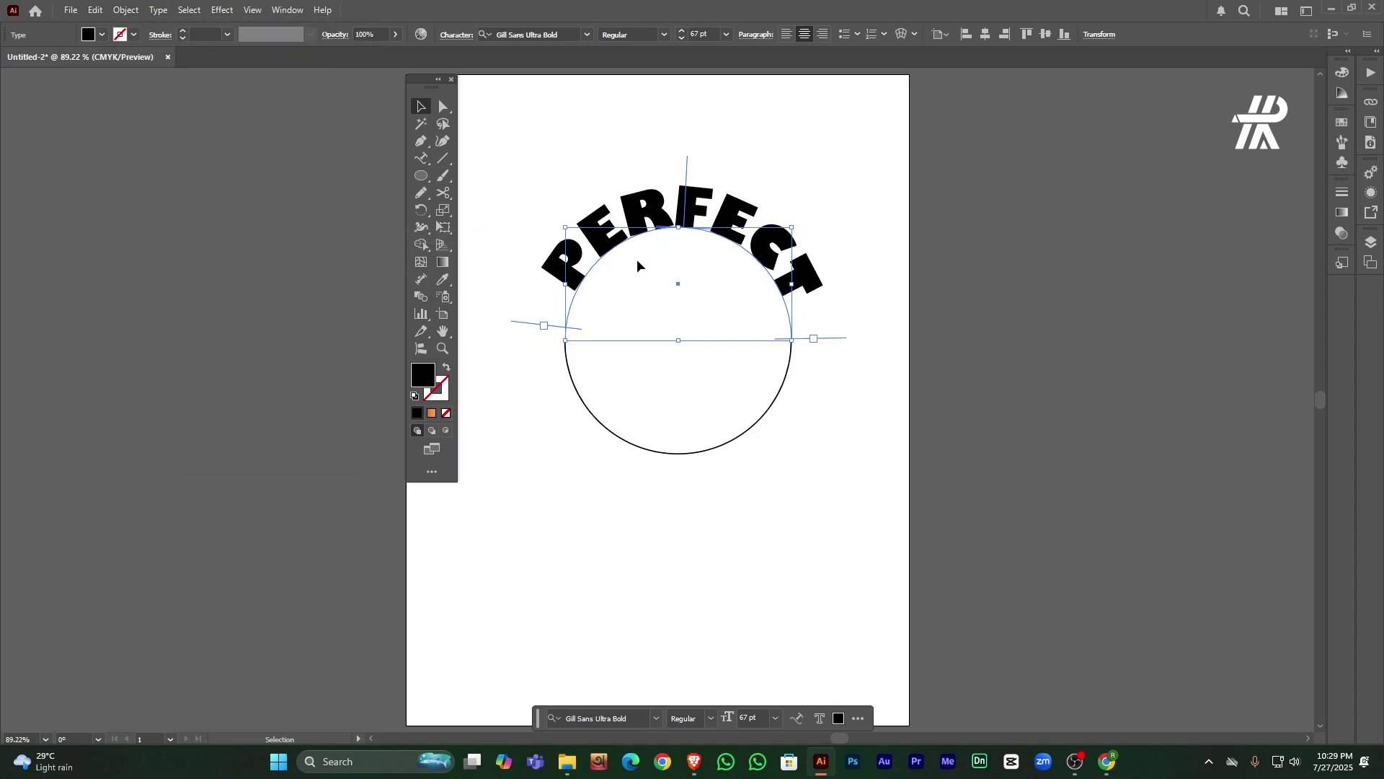
Step: Set the tracking of the curved text PERFECT to 100
{"action": "left_click", "coordinate": [456, 34]}
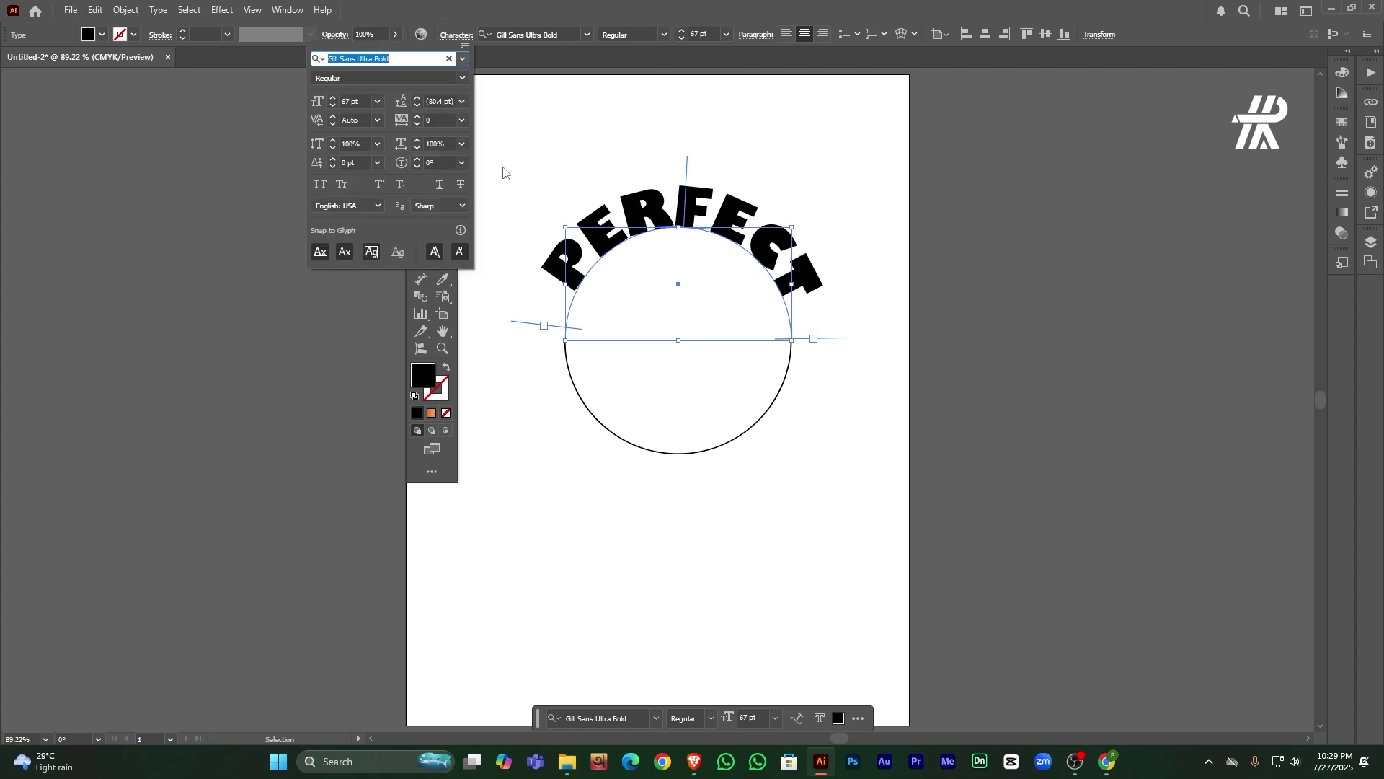
{"action": "left_click", "coordinate": [418, 117]}
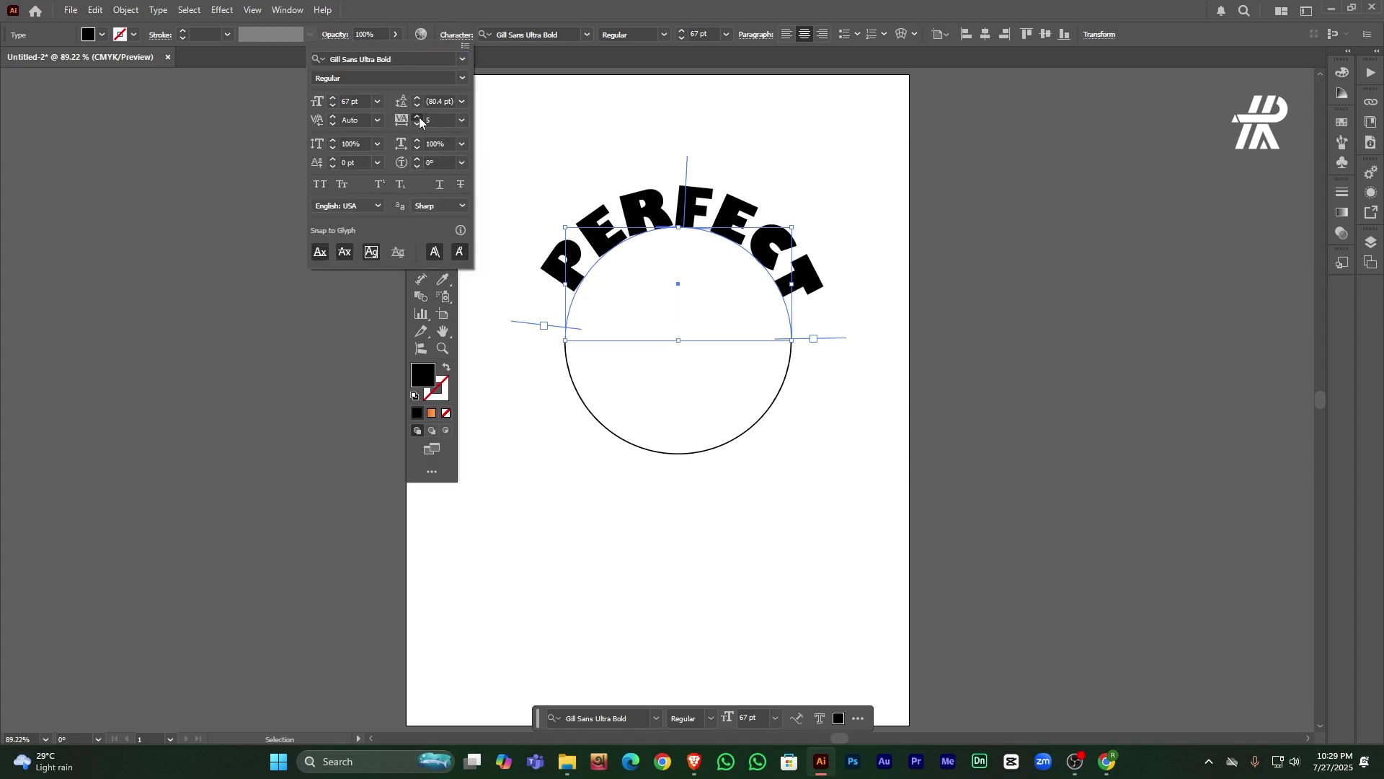
{"action": "left_click", "coordinate": [418, 117]}
{"action": "left_click", "coordinate": [462, 120]}
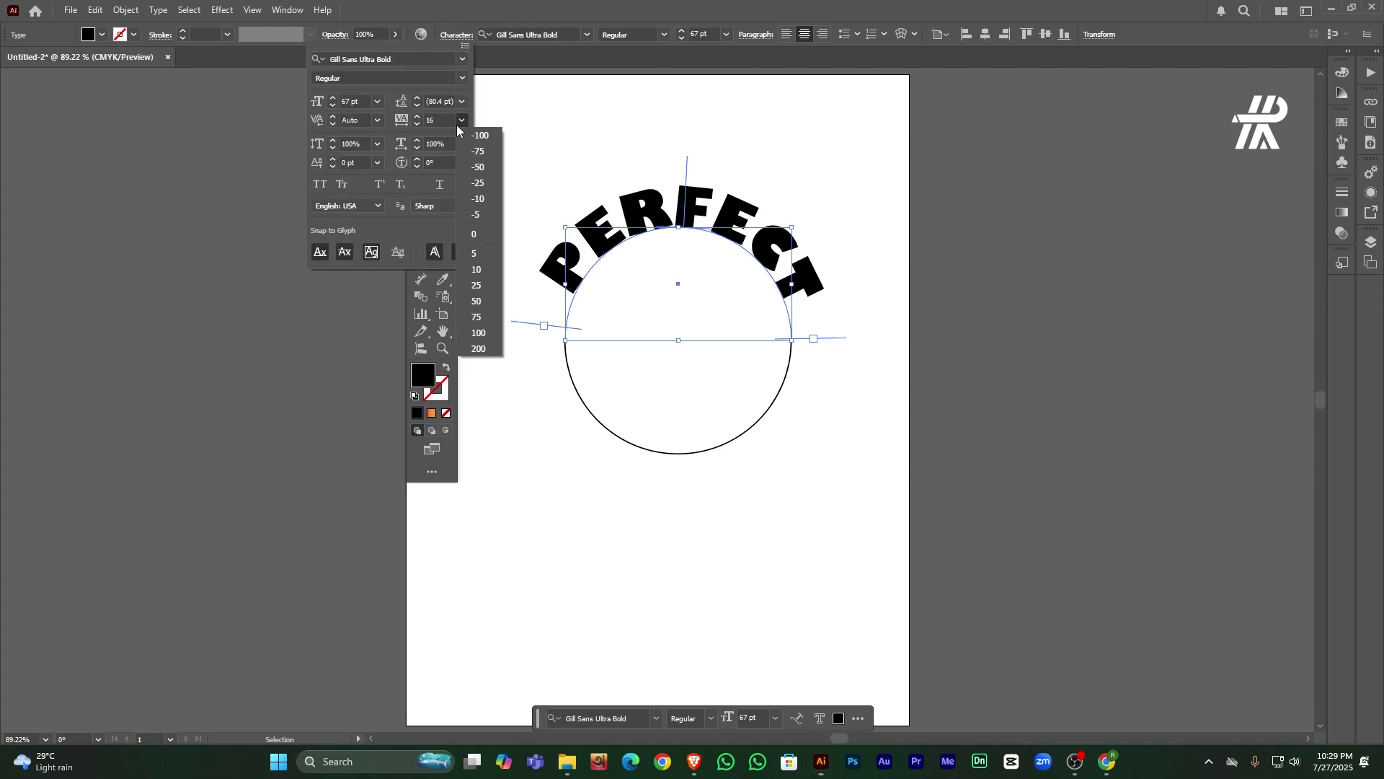
{"action": "left_click", "coordinate": [480, 333]}
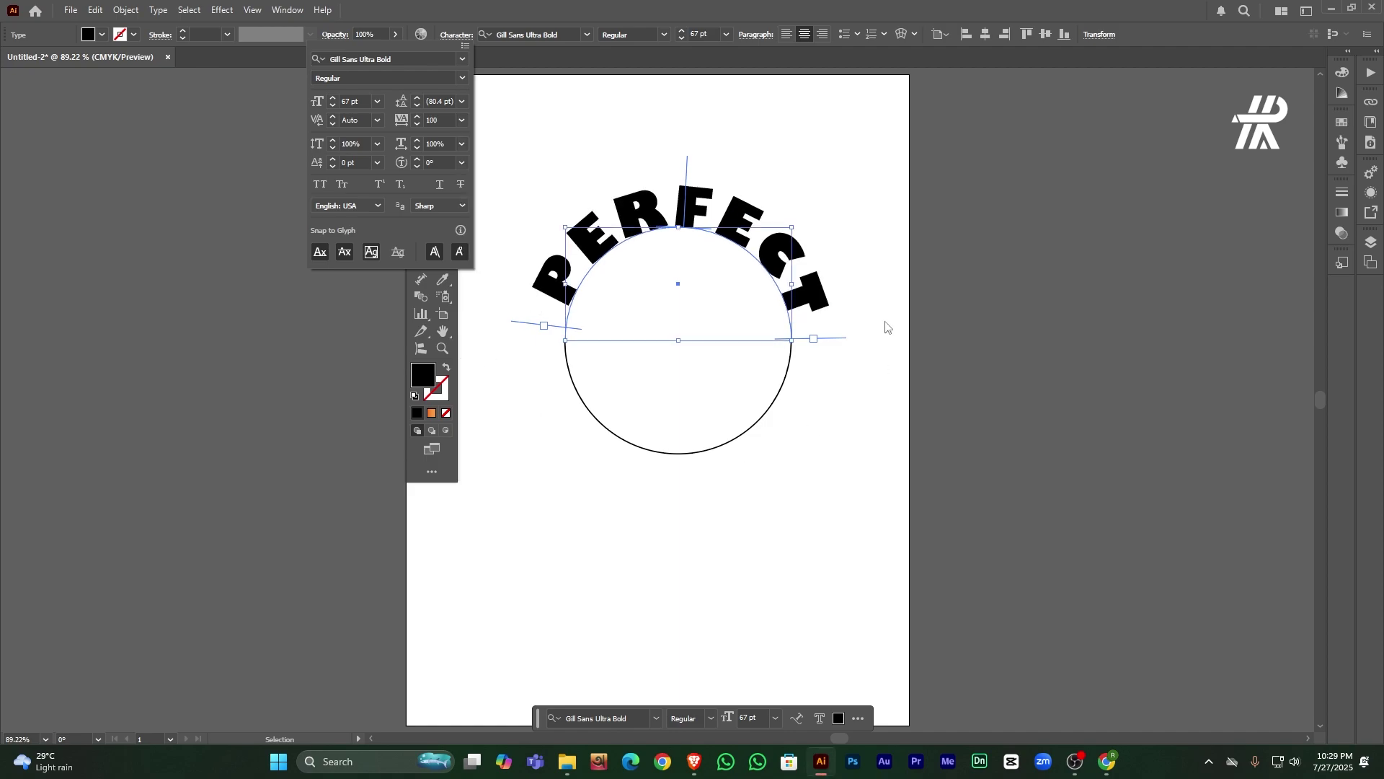
Step: Reduce the font size of the curved text PERFECT to 50 pt
{"action": "left_click", "coordinate": [681, 38]}
{"action": "left_click", "coordinate": [681, 38]}
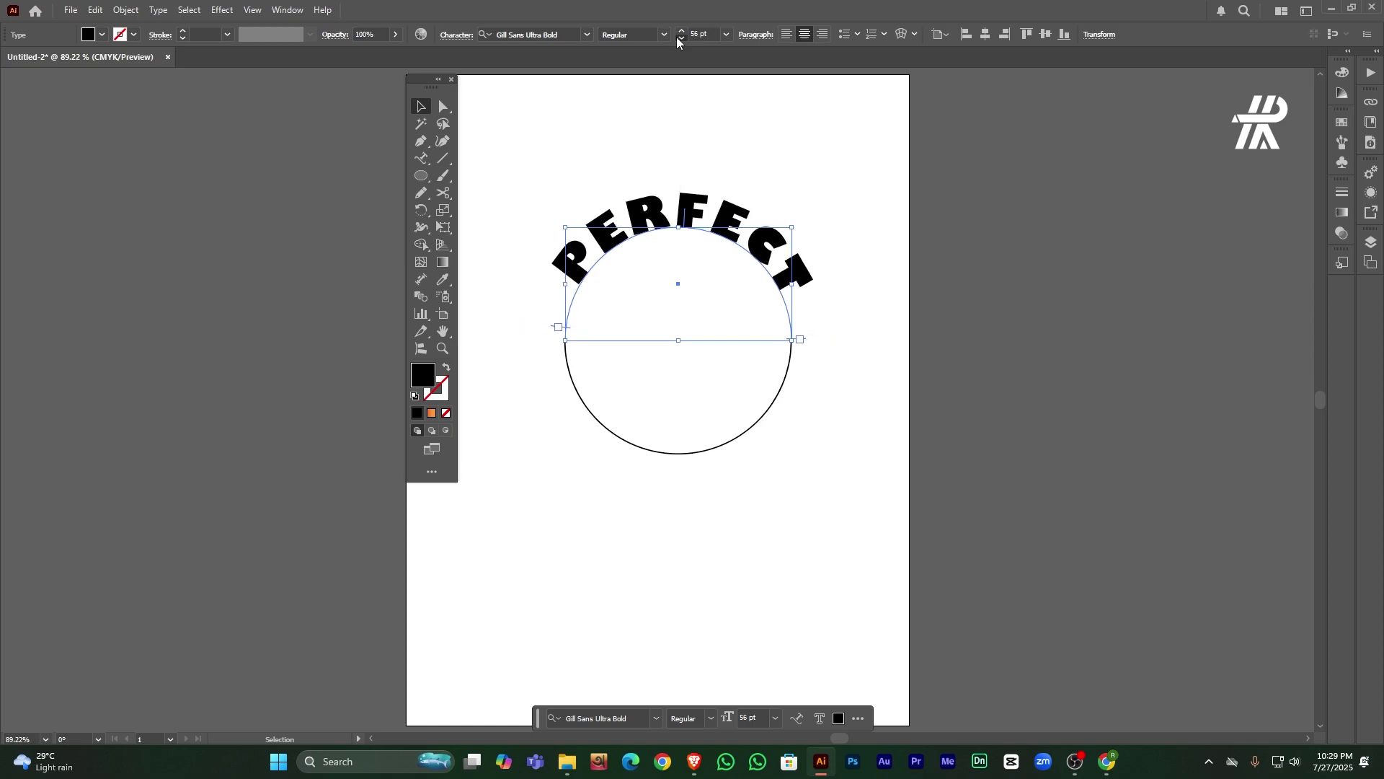
{"action": "left_click", "coordinate": [681, 38]}
{"action": "left_click", "coordinate": [682, 38]}
{"action": "left_click", "coordinate": [681, 38]}
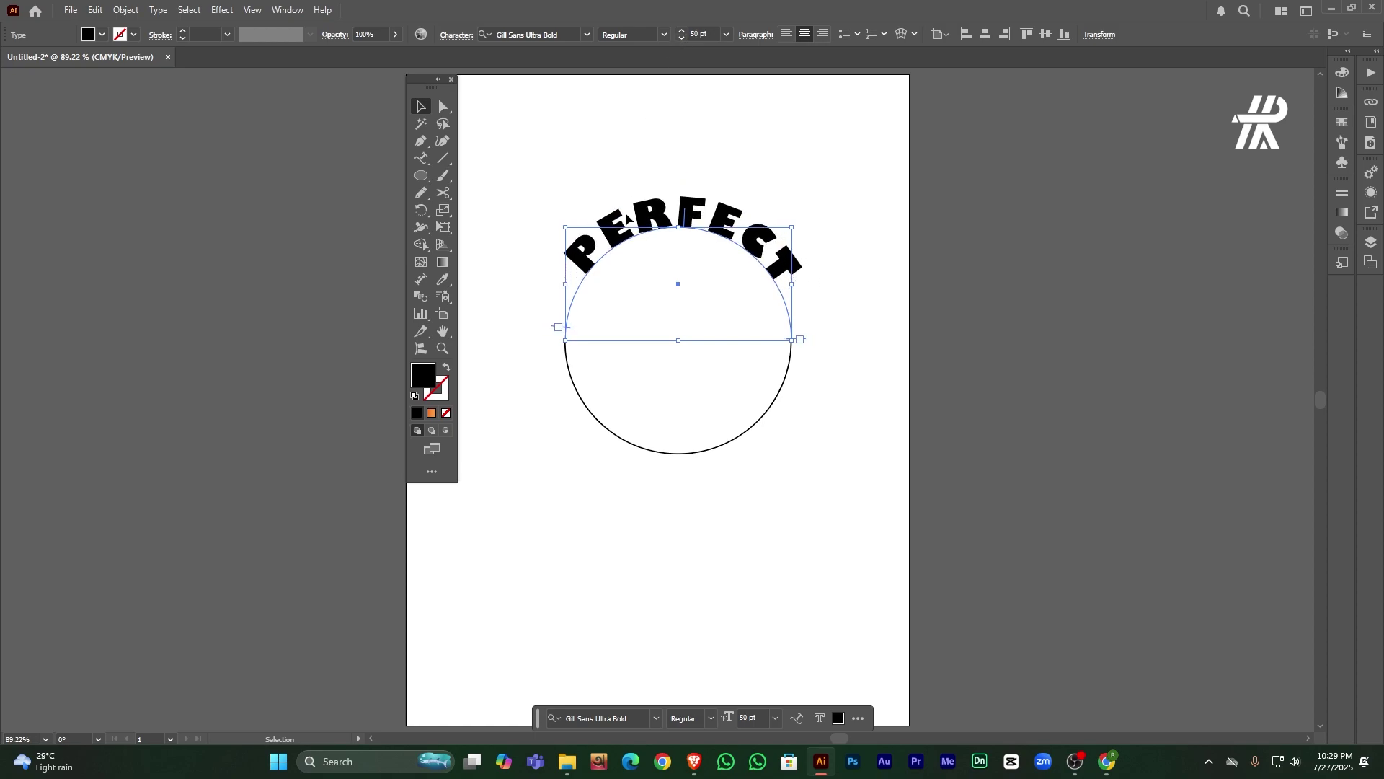
Step: Set the Type on a Path options of PERFECT to align to the path's Center with preview on, and deselect the text
{"action": "left_click", "coordinate": [605, 461]}
{"action": "left_click", "coordinate": [678, 224]}
{"action": "left_click", "coordinate": [159, 9]}
{"action": "mouse_move", "coordinate": [226, 151]}
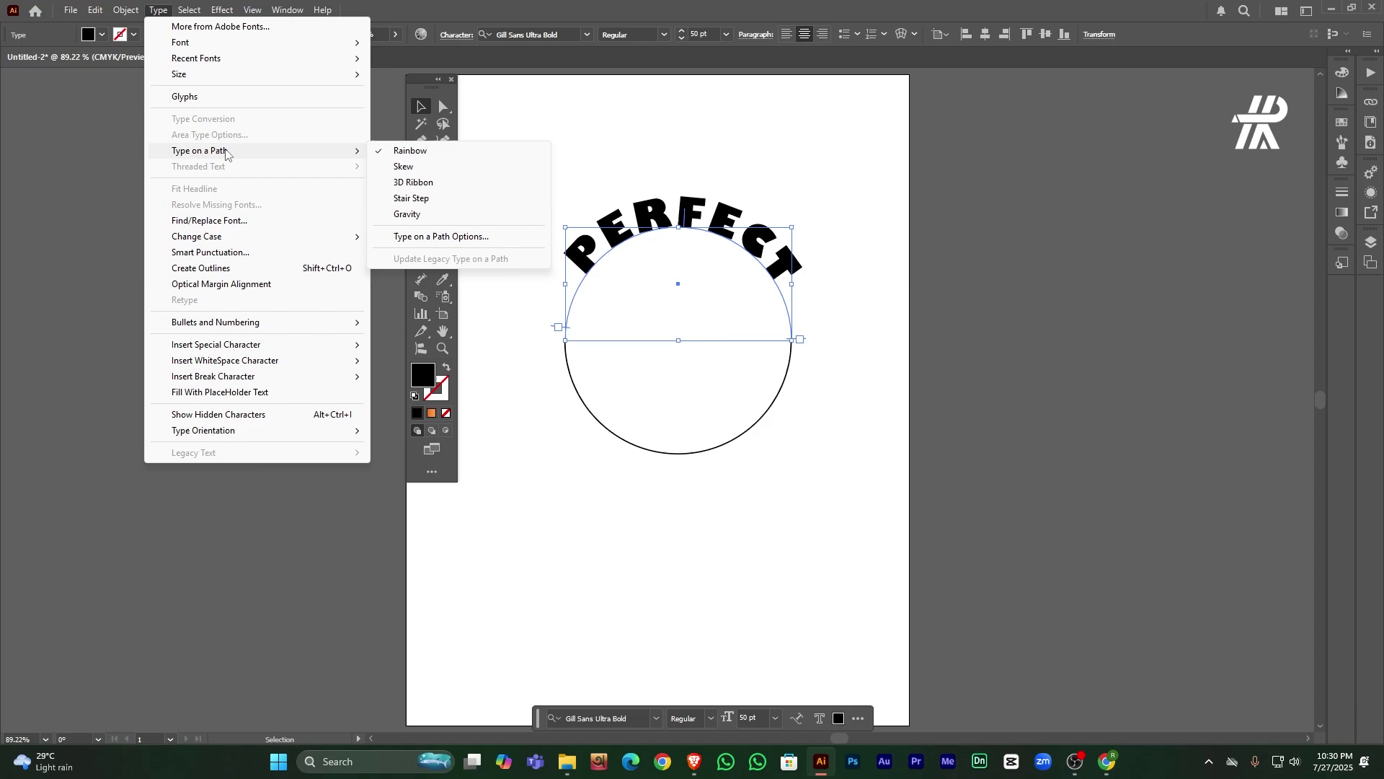
{"action": "left_click", "coordinate": [447, 245]}
{"action": "left_click_drag", "start_coordinate": [997, 312], "coordinate": [947, 329]}
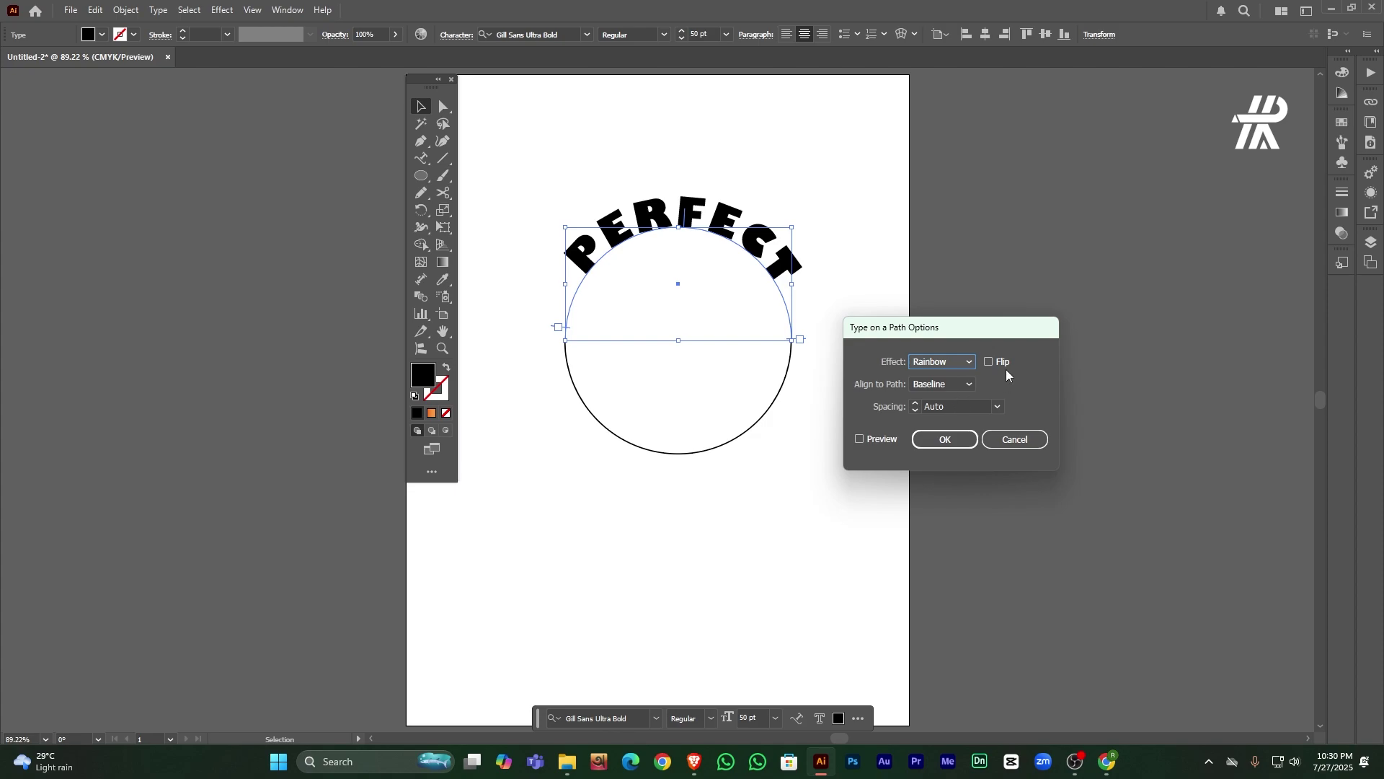
{"action": "left_click_drag", "start_coordinate": [995, 328], "coordinate": [732, 486]}
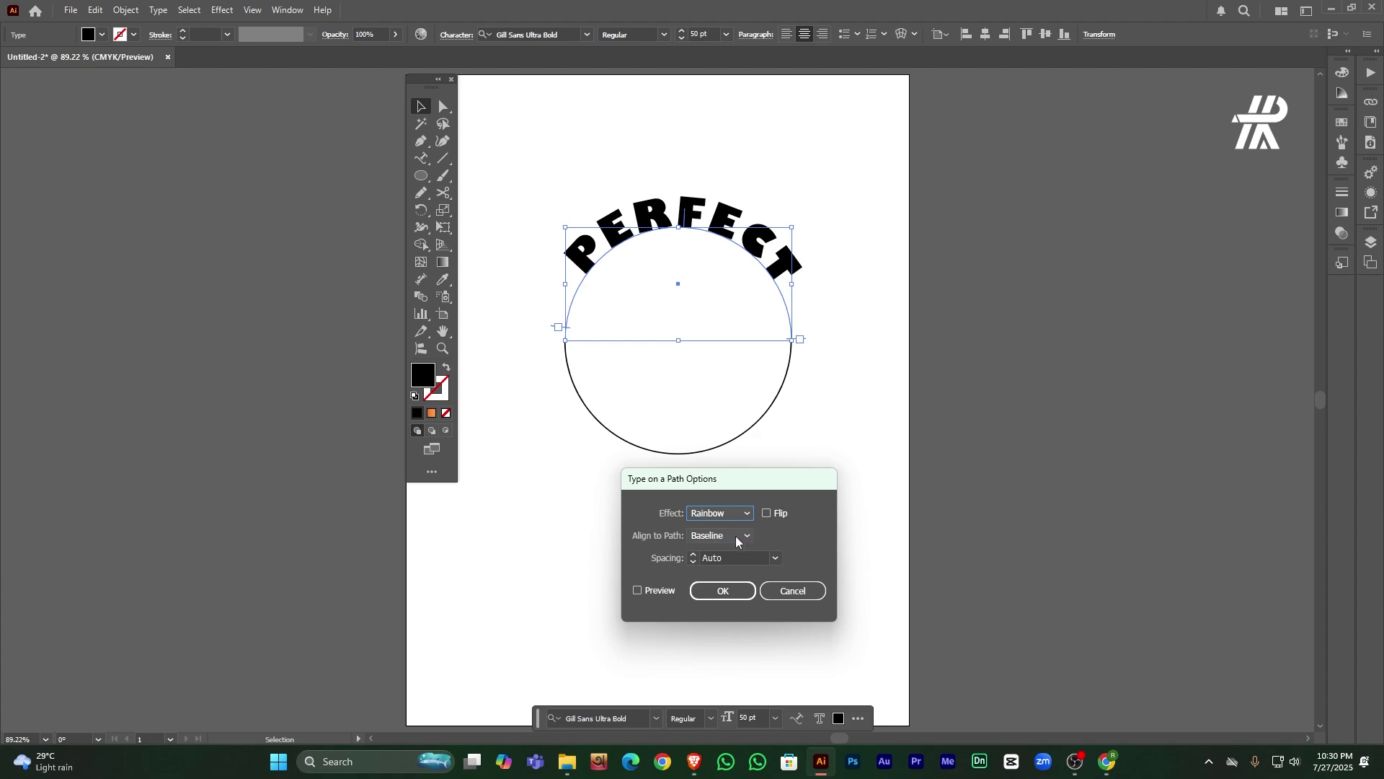
{"action": "left_click", "coordinate": [736, 535]}
{"action": "left_click", "coordinate": [729, 582]}
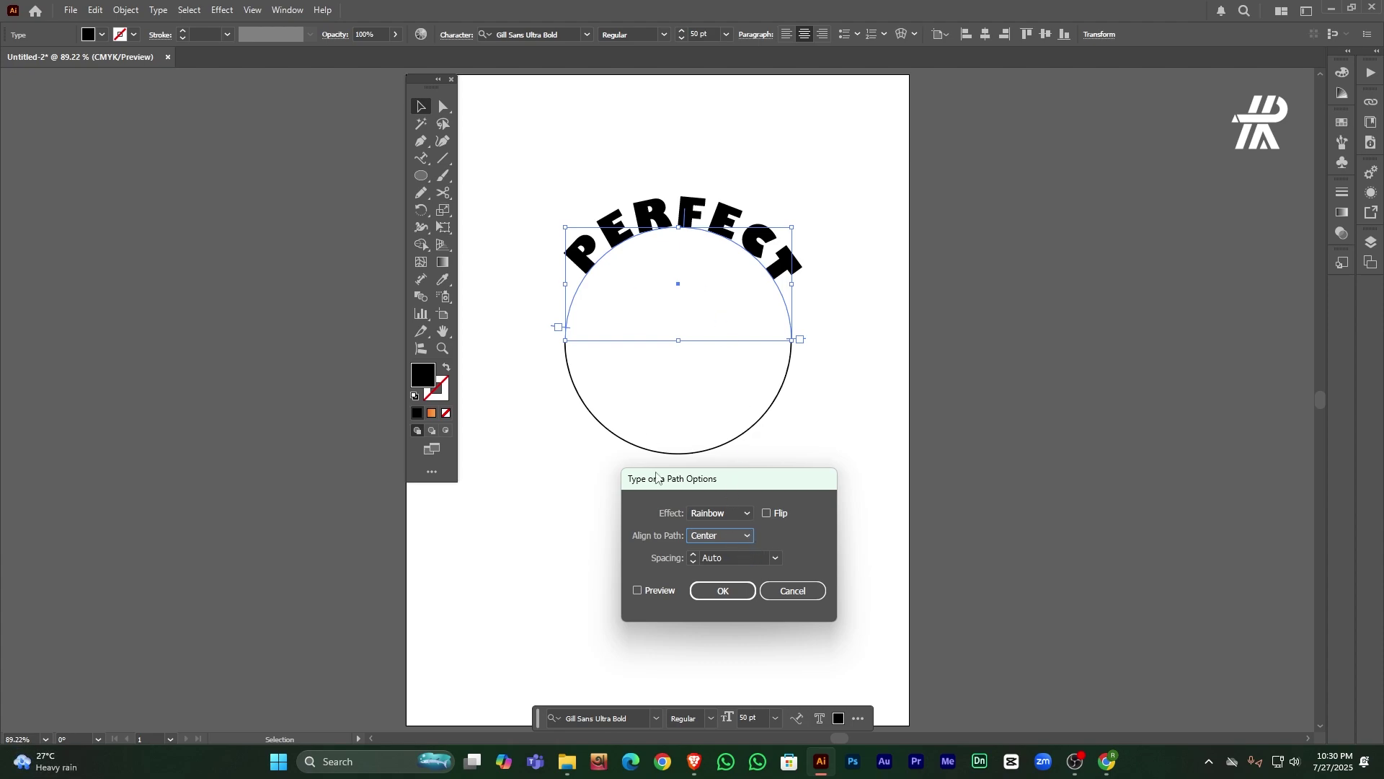
{"action": "left_click", "coordinate": [640, 593]}
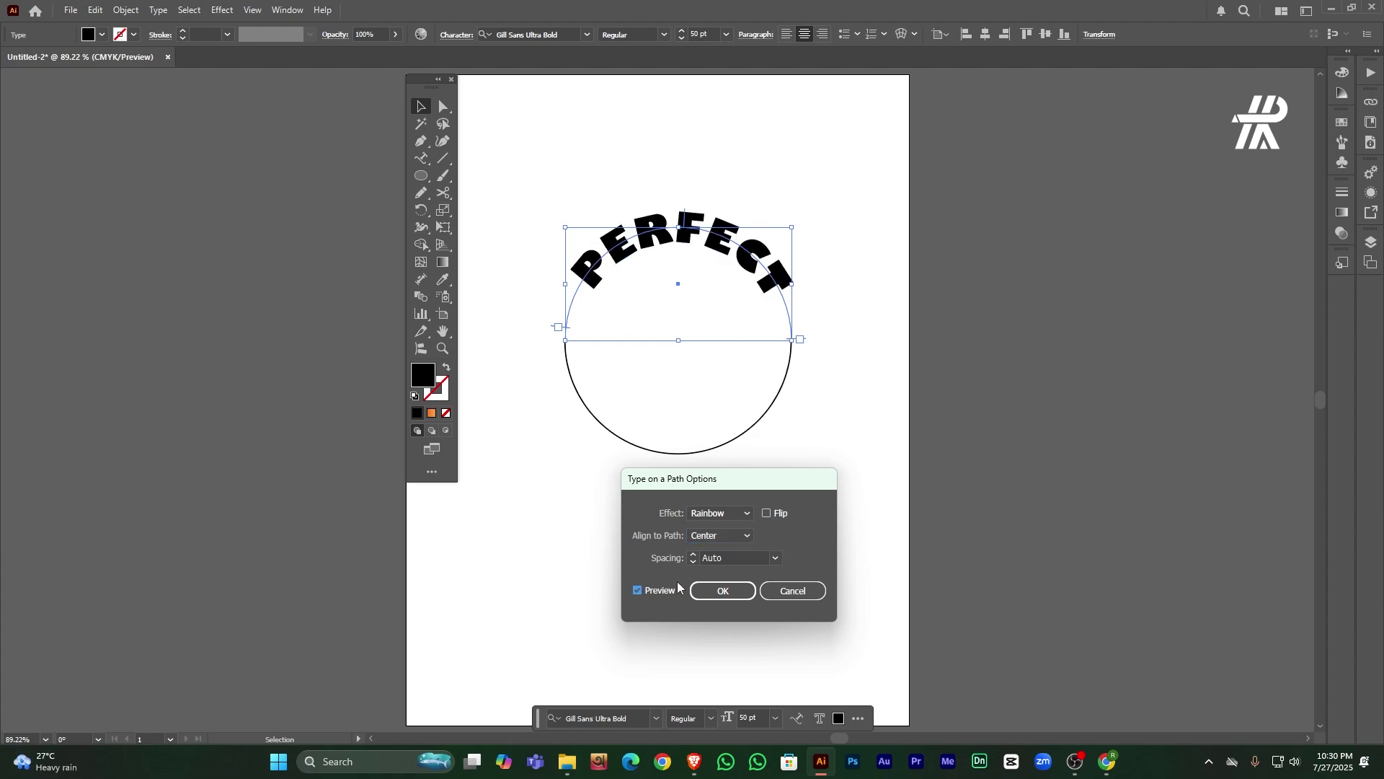
{"action": "left_click", "coordinate": [723, 590]}
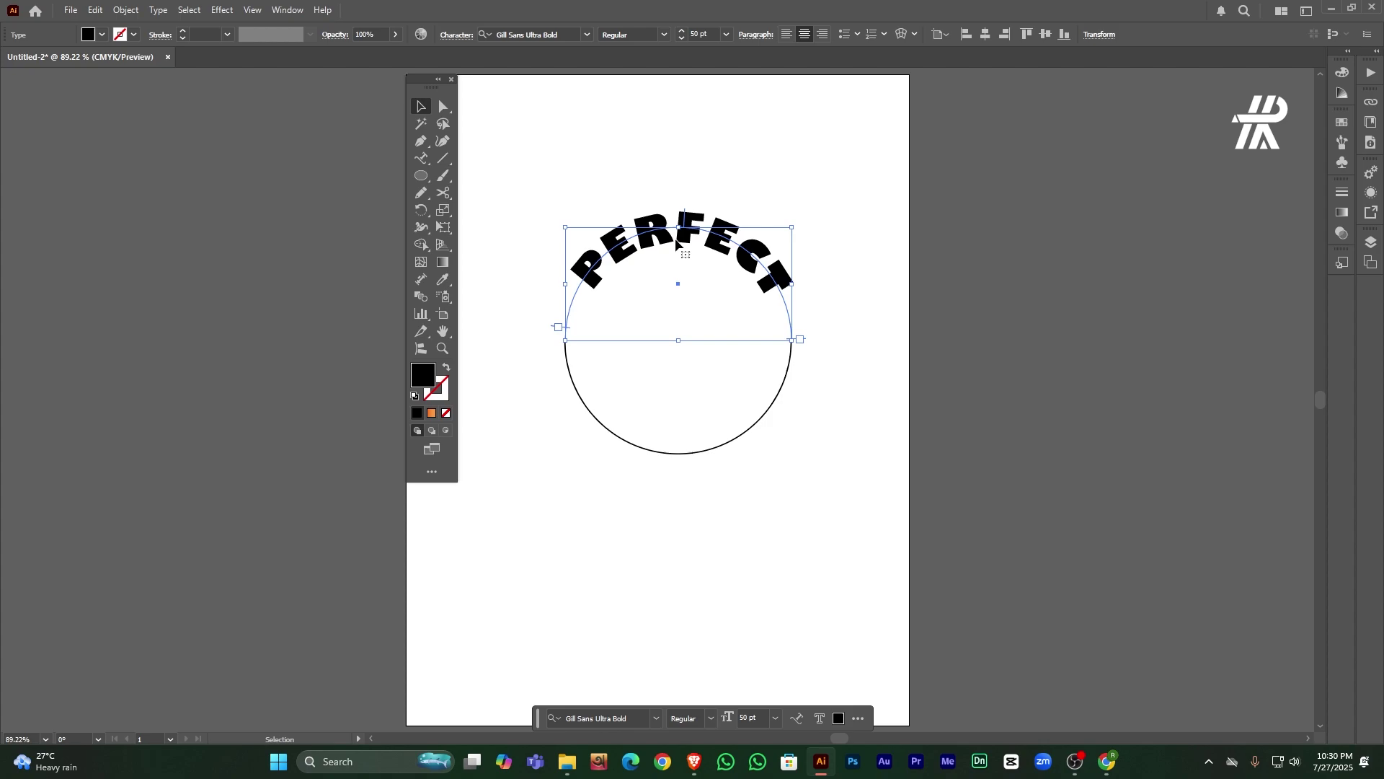
{"action": "left_click", "coordinate": [620, 202]}
{"action": "left_click", "coordinate": [652, 269]}
{"action": "left_click", "coordinate": [528, 300]}
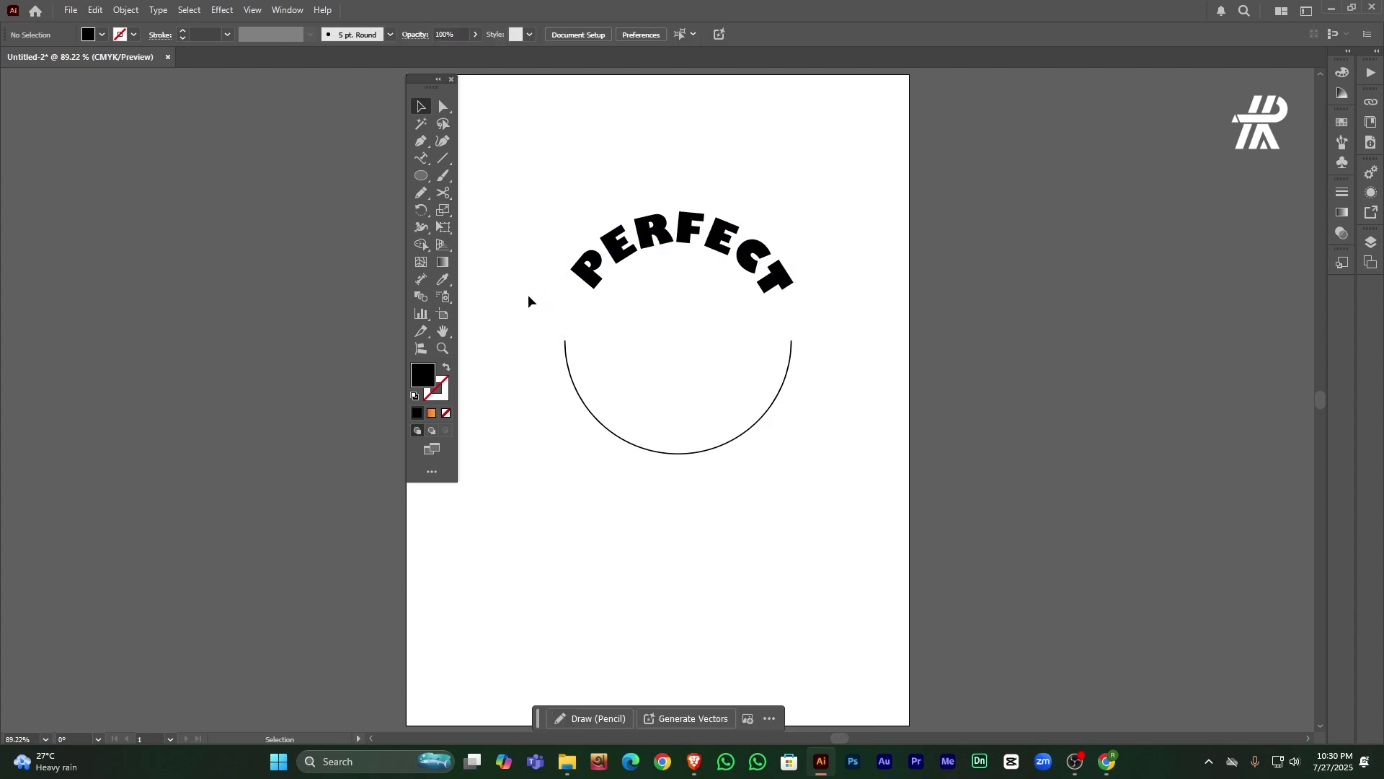
Step: Add type on a path along the lower arc, starting from its open end, with the text "path text"
{"action": "left_click", "coordinate": [631, 443]}
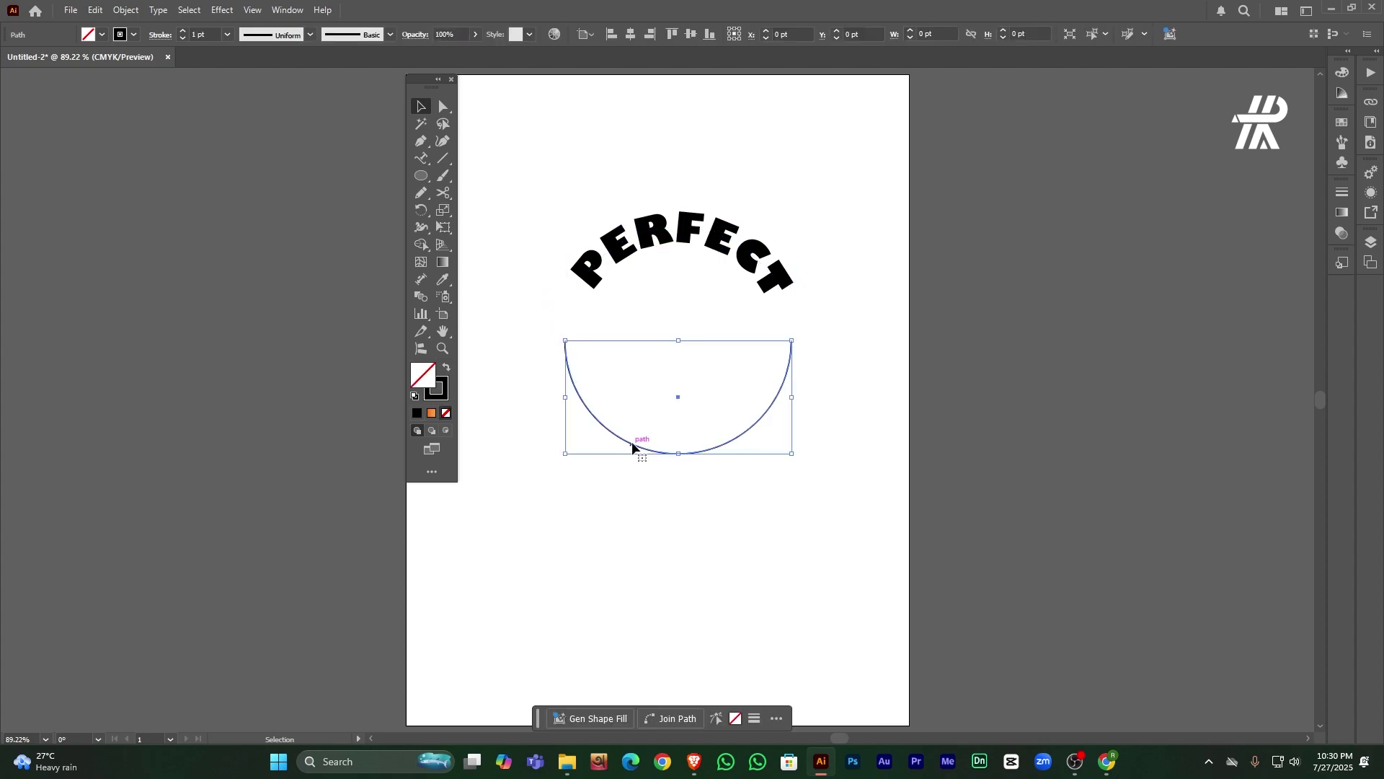
{"action": "left_click", "coordinate": [418, 165]}
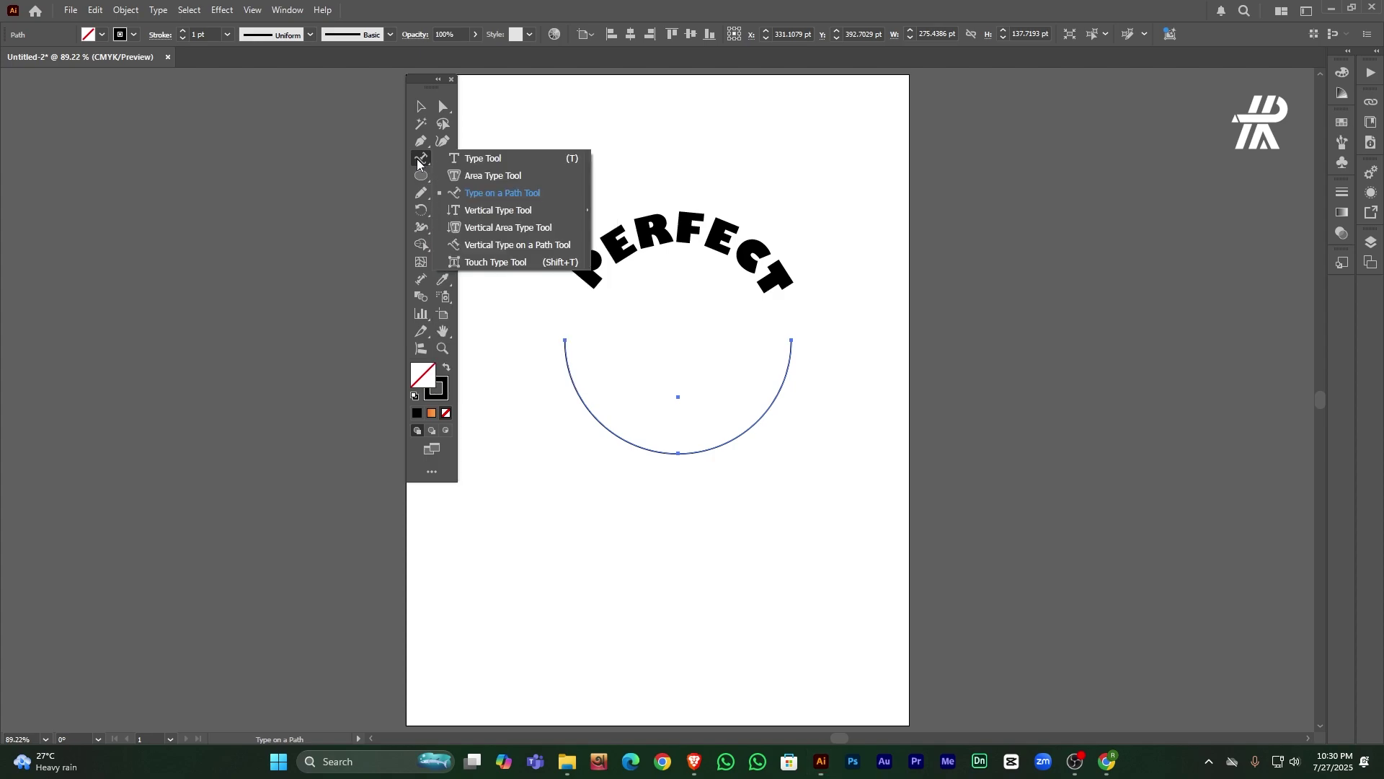
{"action": "left_click", "coordinate": [482, 191]}
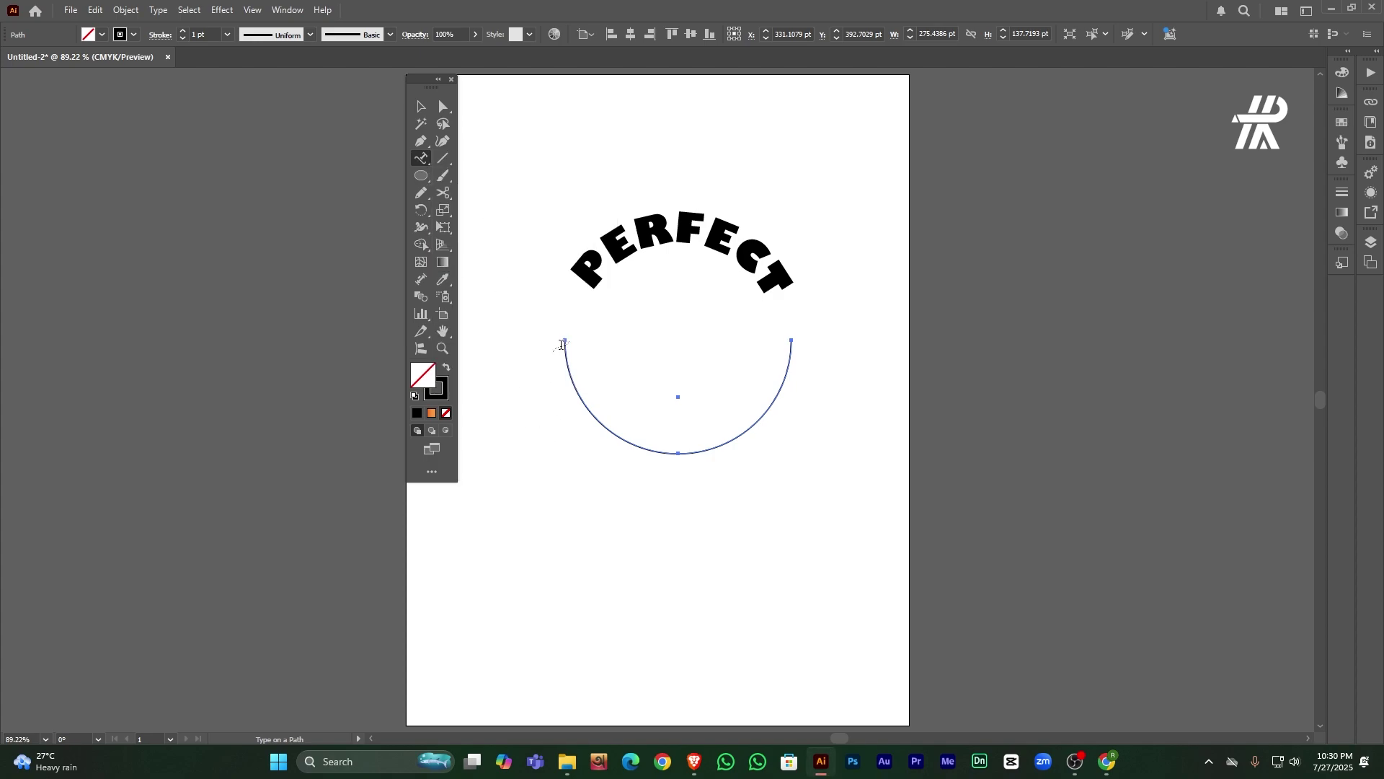
{"action": "left_click", "coordinate": [564, 339]}
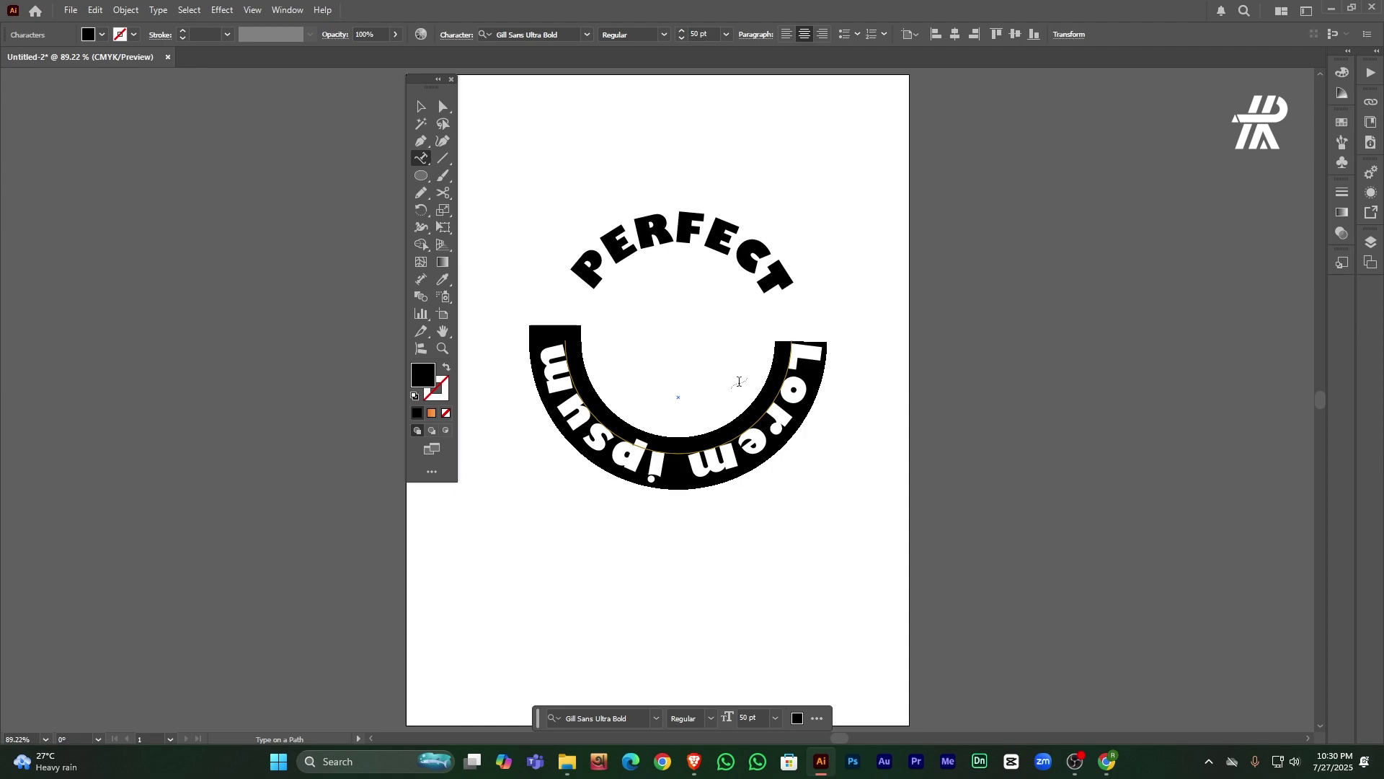
{"action": "type", "text": "path"}
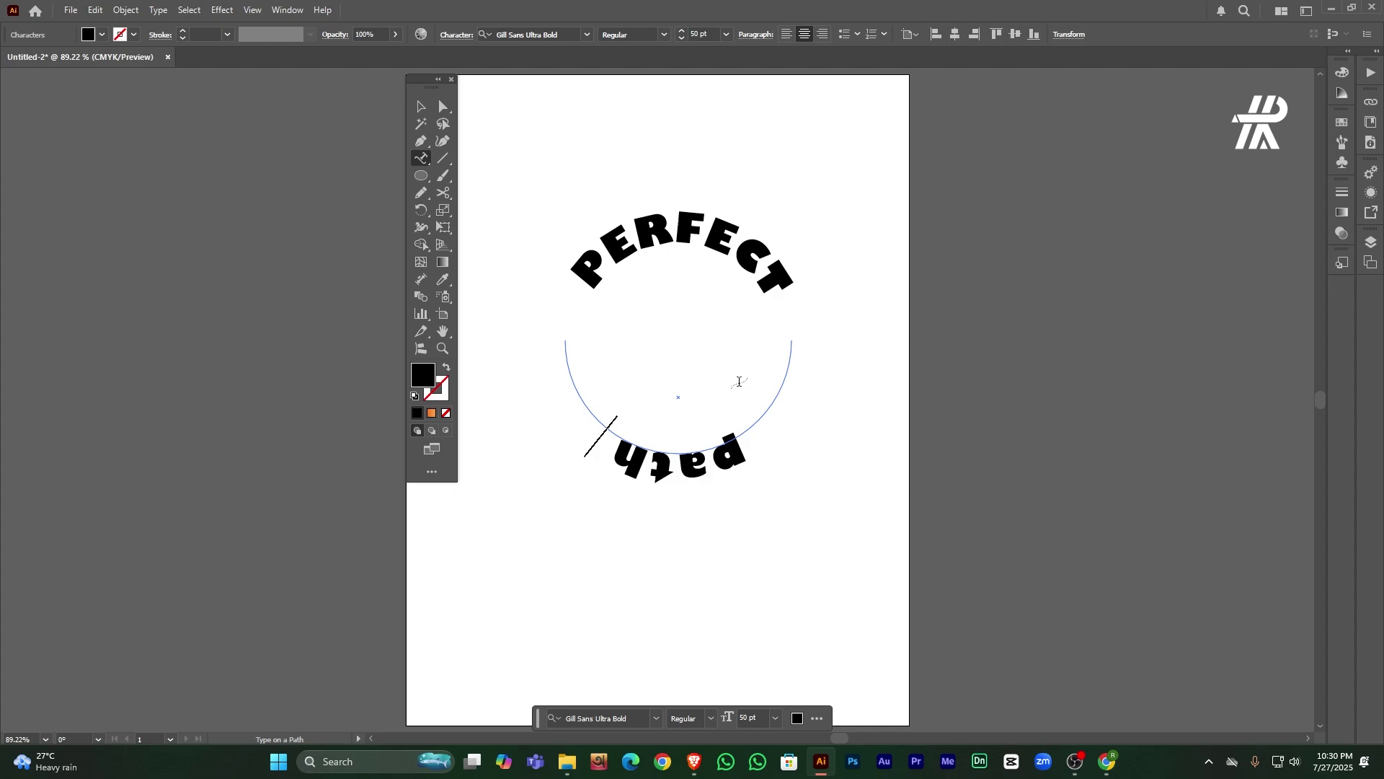
{"action": "type", "text": " text"}
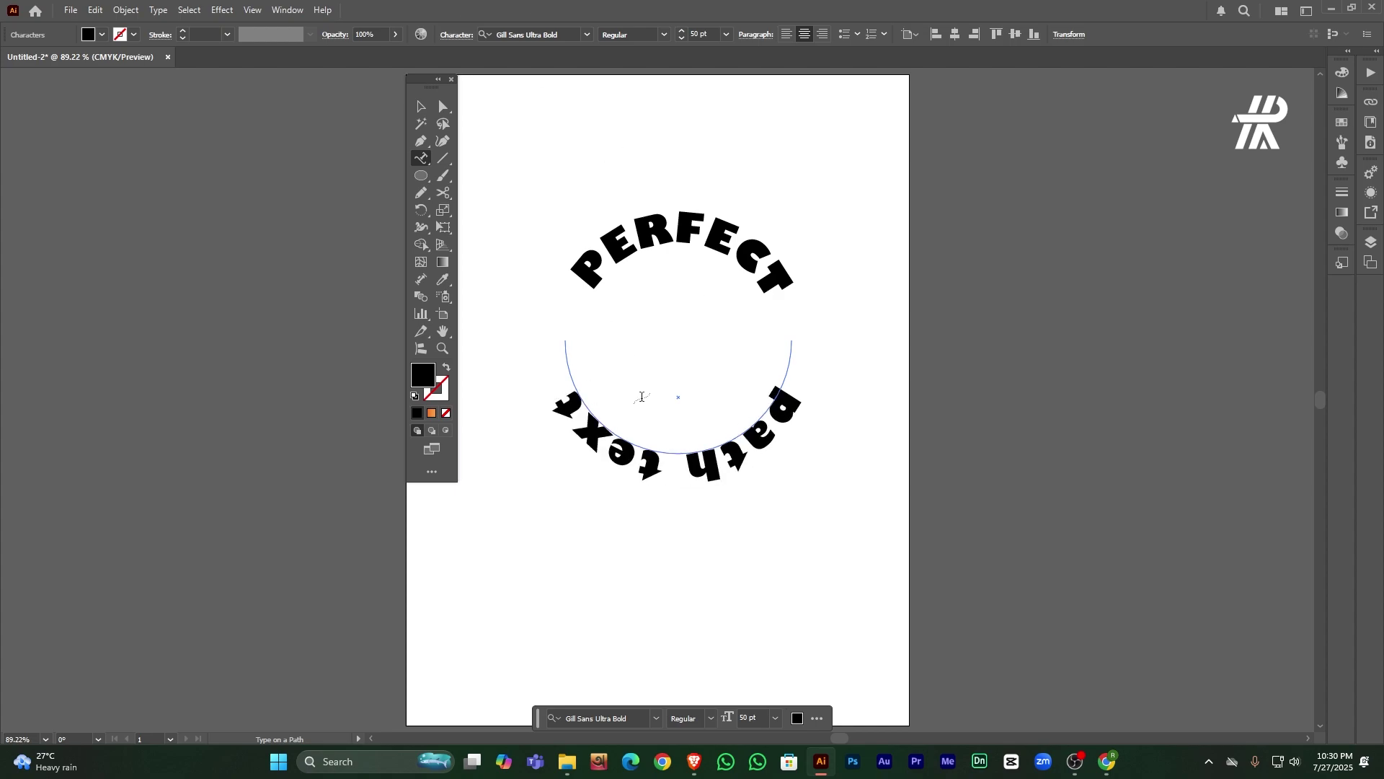
Step: Finish editing the lower arc's text and change its case to uppercase
{"action": "left_click", "coordinate": [422, 108]}
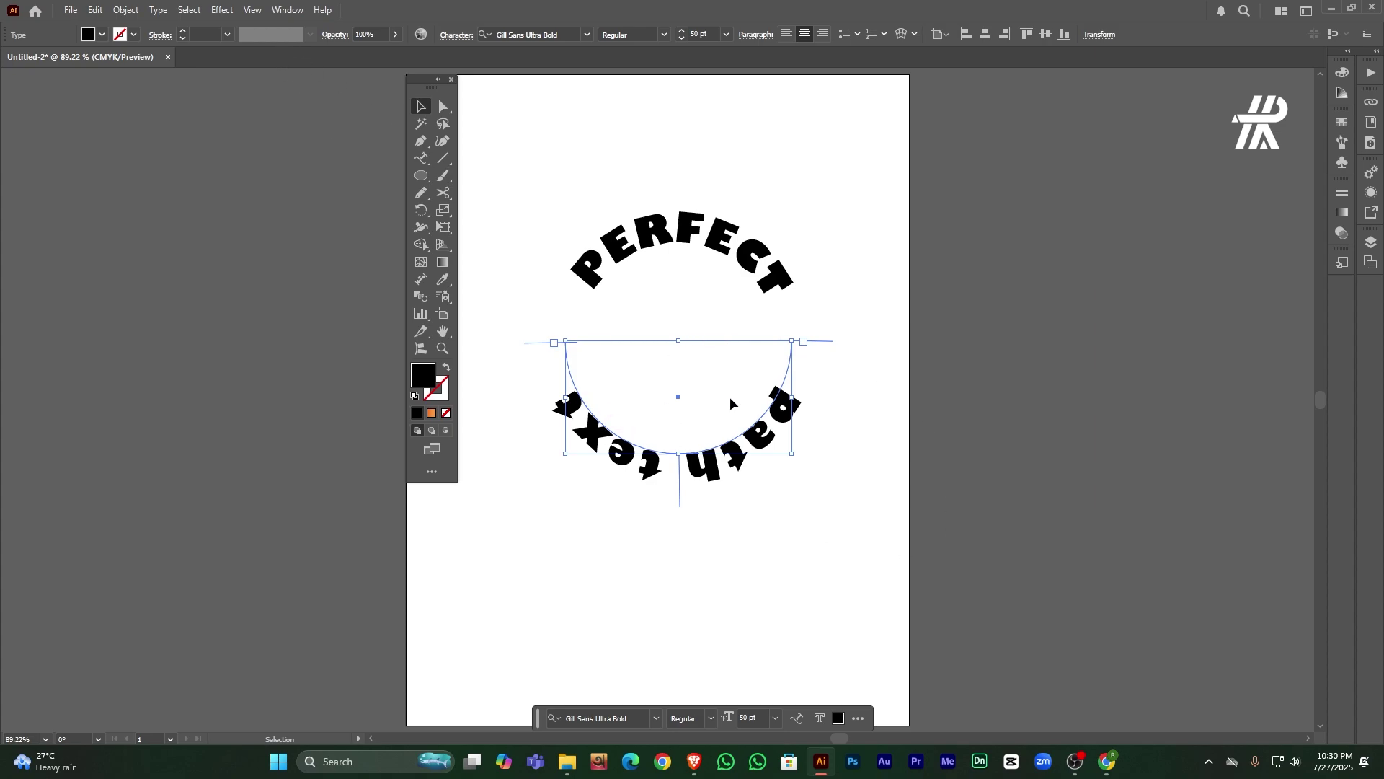
{"action": "left_click", "coordinate": [159, 12]}
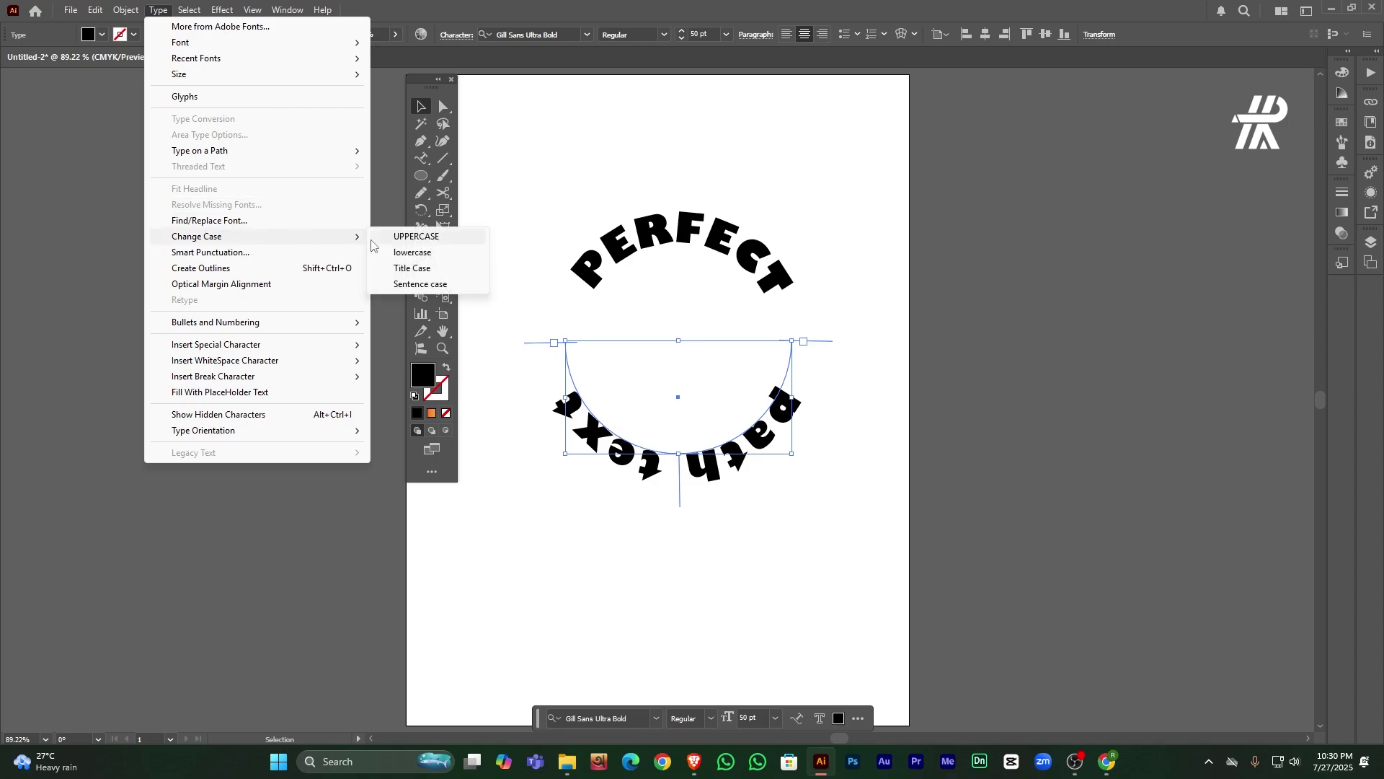
{"action": "left_click", "coordinate": [404, 237]}
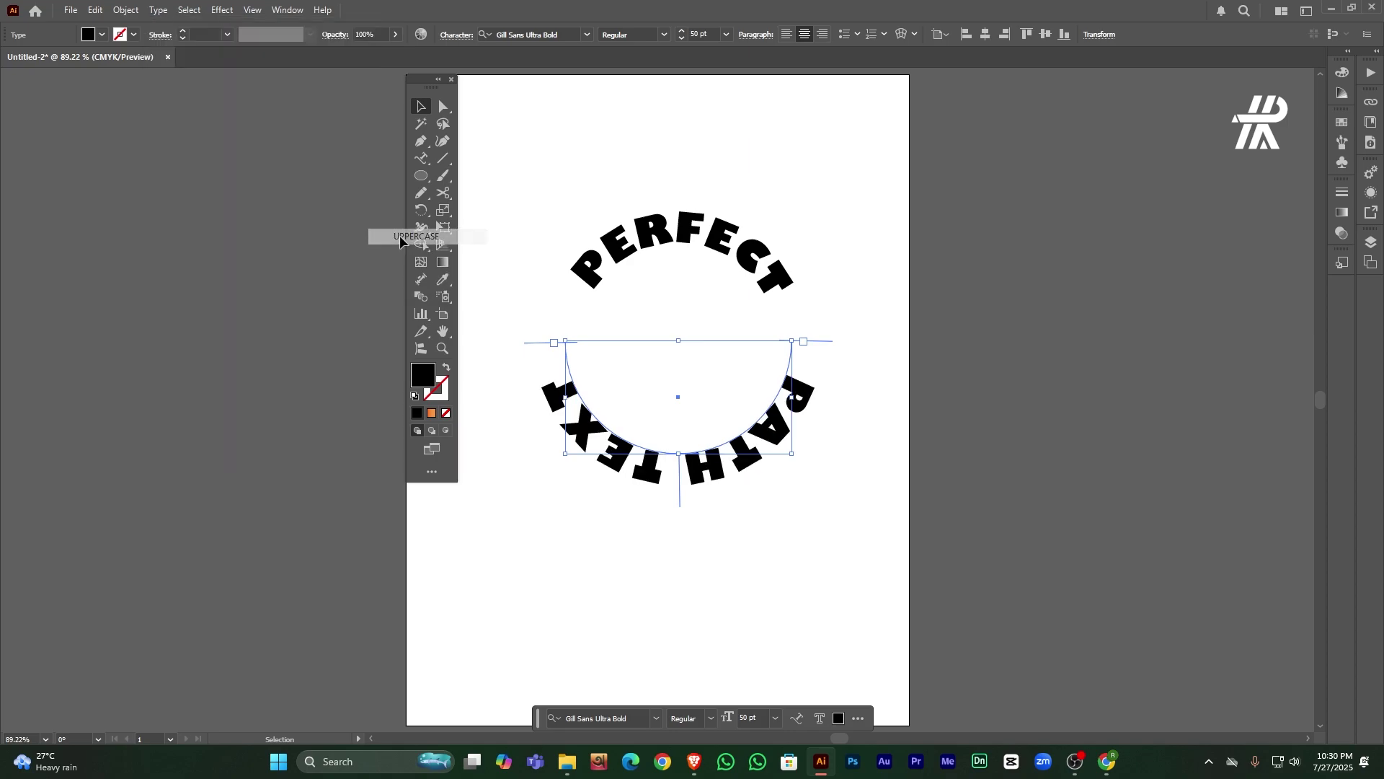
Step: Set the Type on a Path options of PATH TEXT to Center alignment with Flip and preview on, and deselect the text
{"action": "left_click", "coordinate": [157, 11]}
{"action": "mouse_move", "coordinate": [232, 156]}
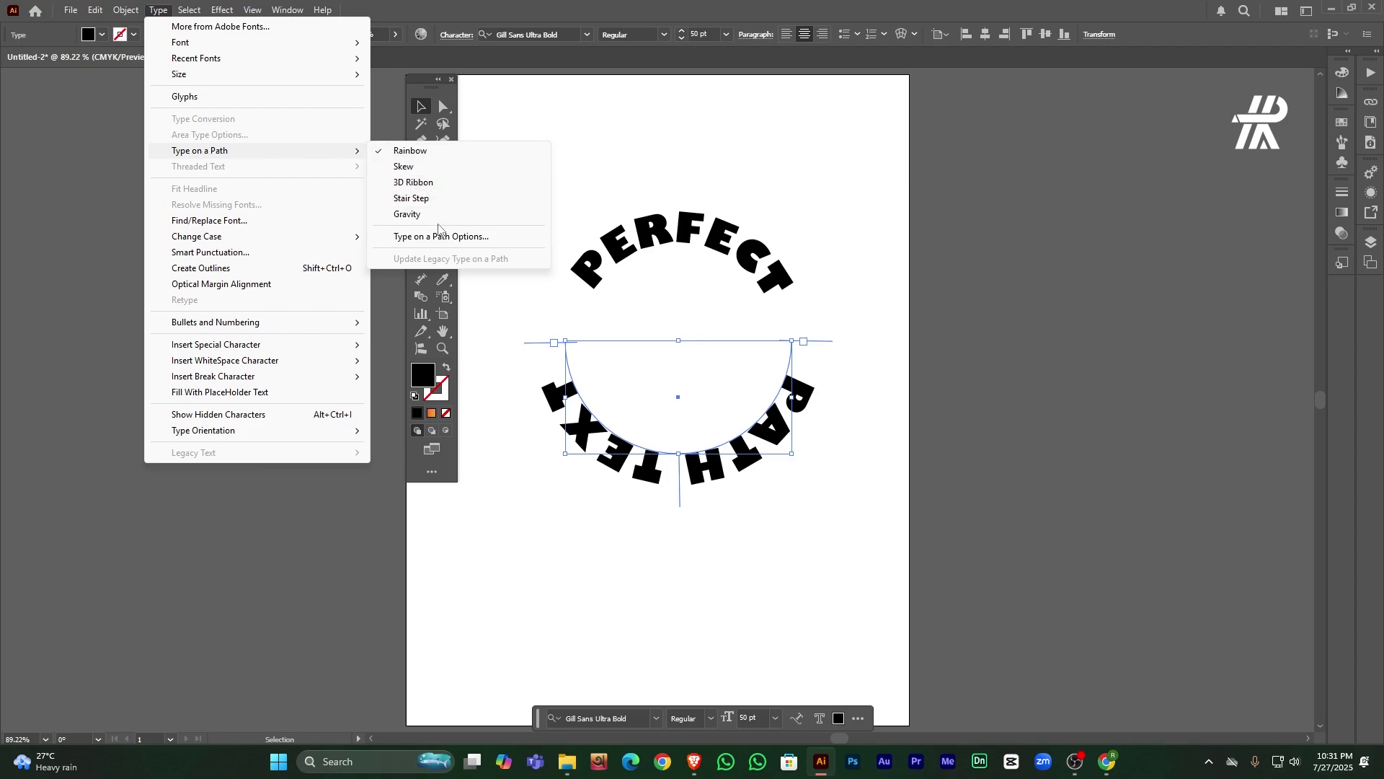
{"action": "left_click", "coordinate": [477, 244]}
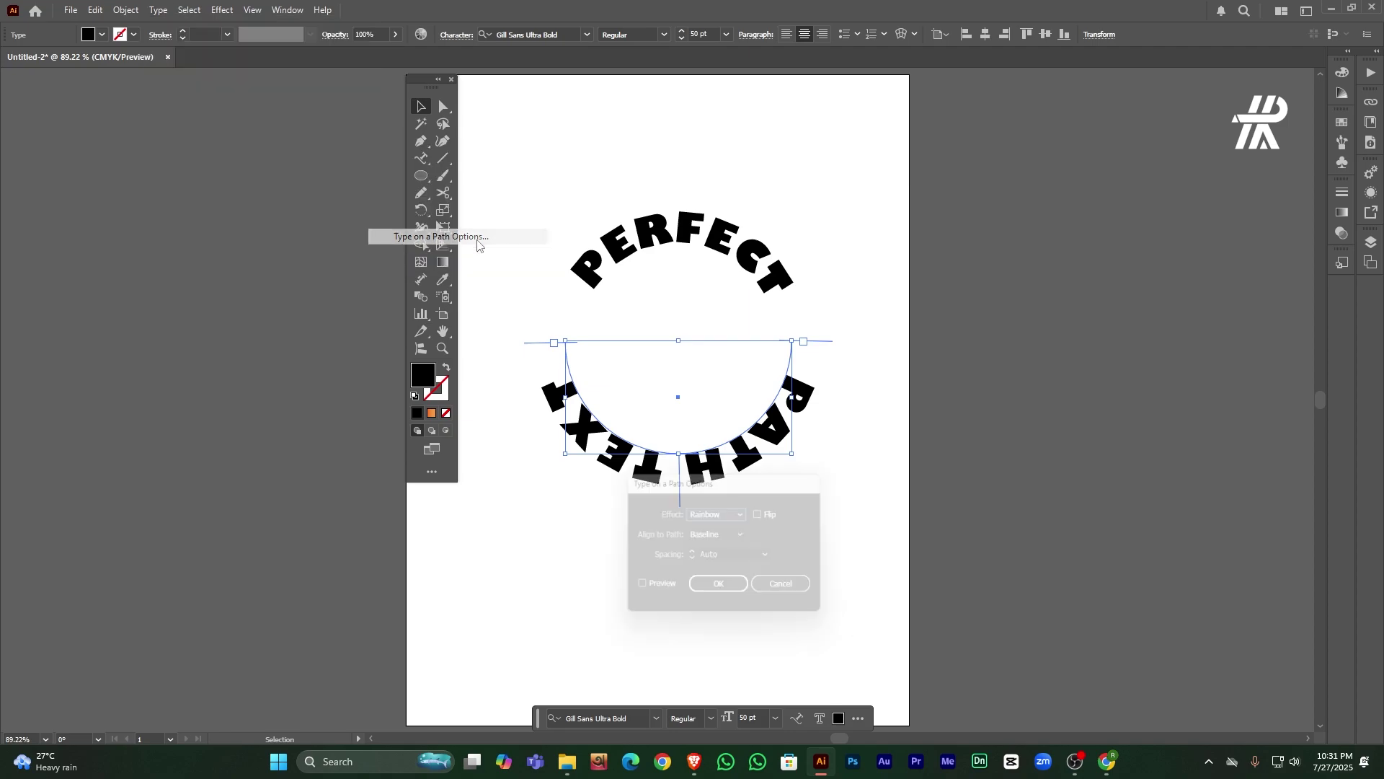
{"action": "left_click_drag", "start_coordinate": [741, 467], "coordinate": [760, 517]}
{"action": "left_click", "coordinate": [655, 631]}
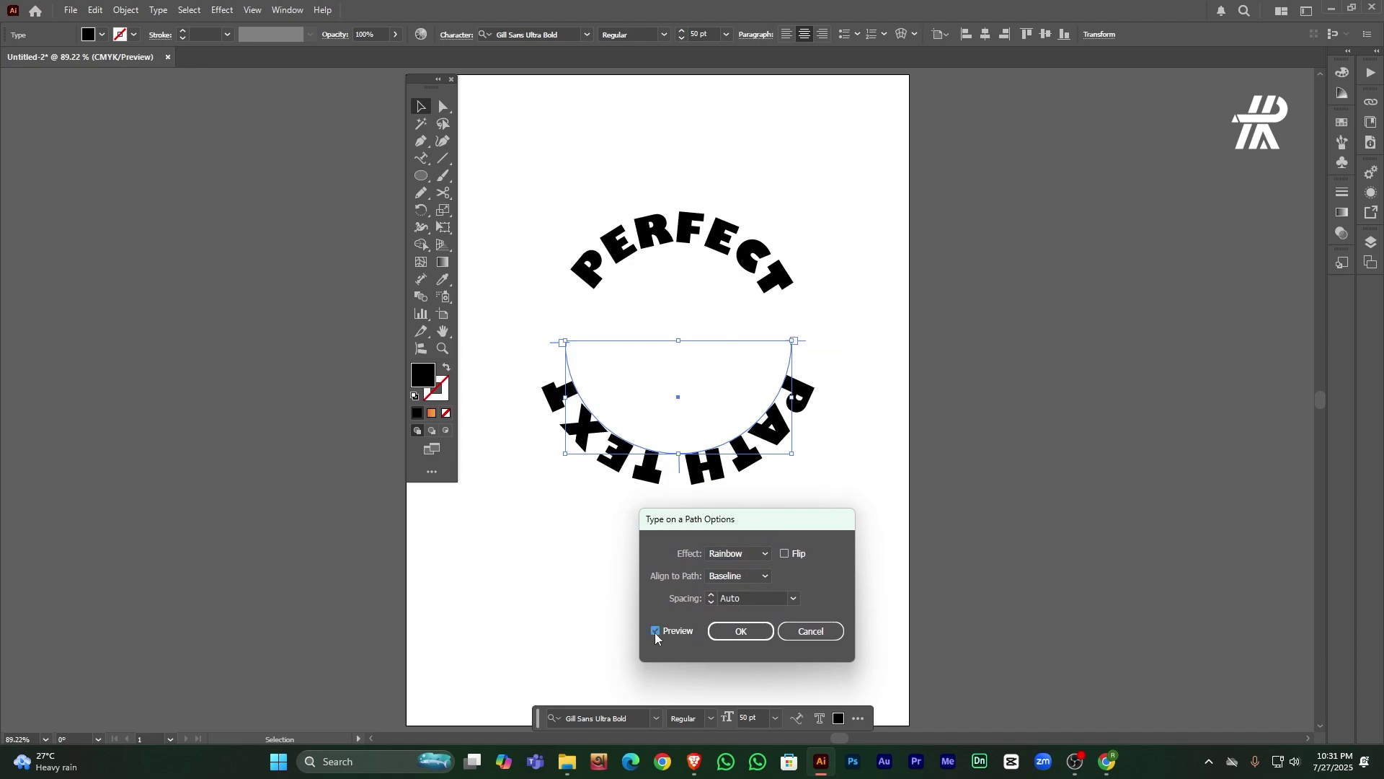
{"action": "left_click", "coordinate": [761, 576]}
{"action": "left_click", "coordinate": [737, 625]}
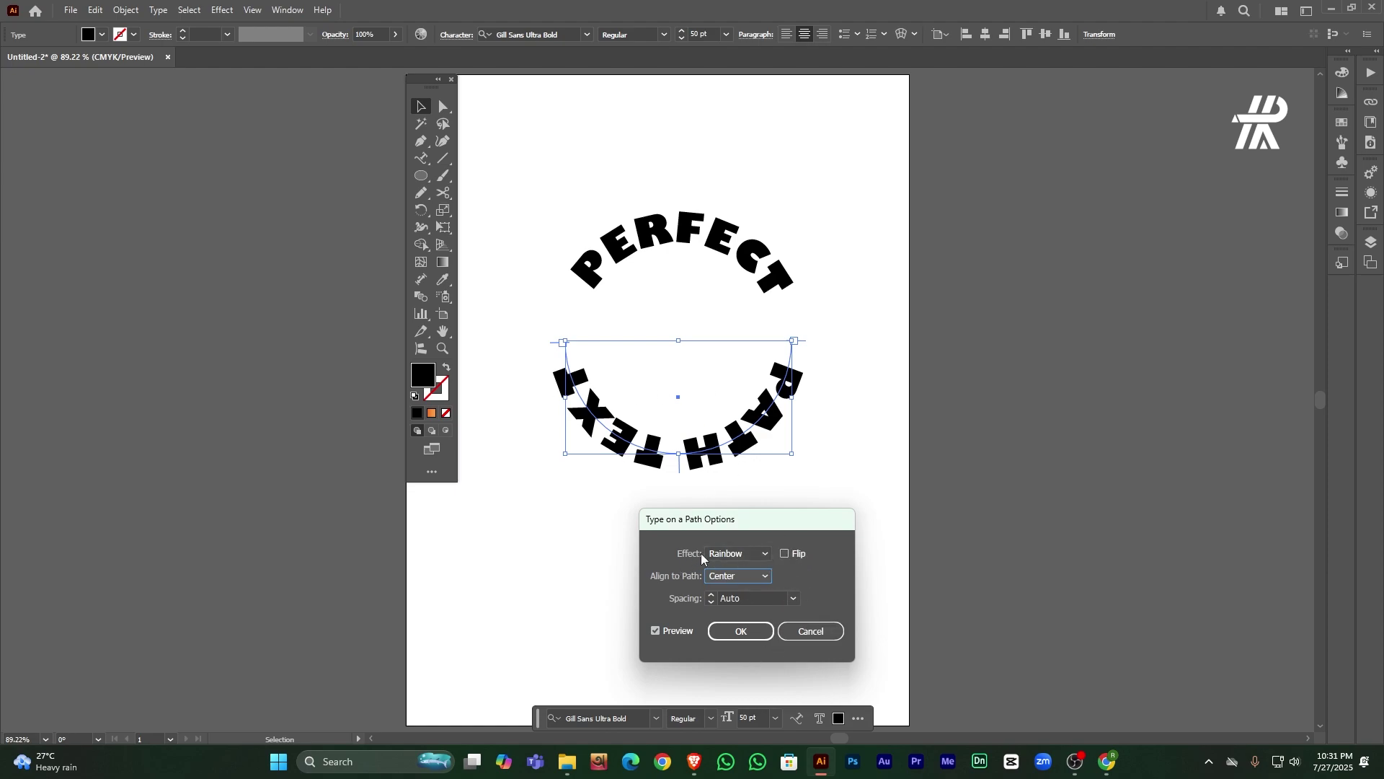
{"action": "left_click", "coordinate": [786, 554]}
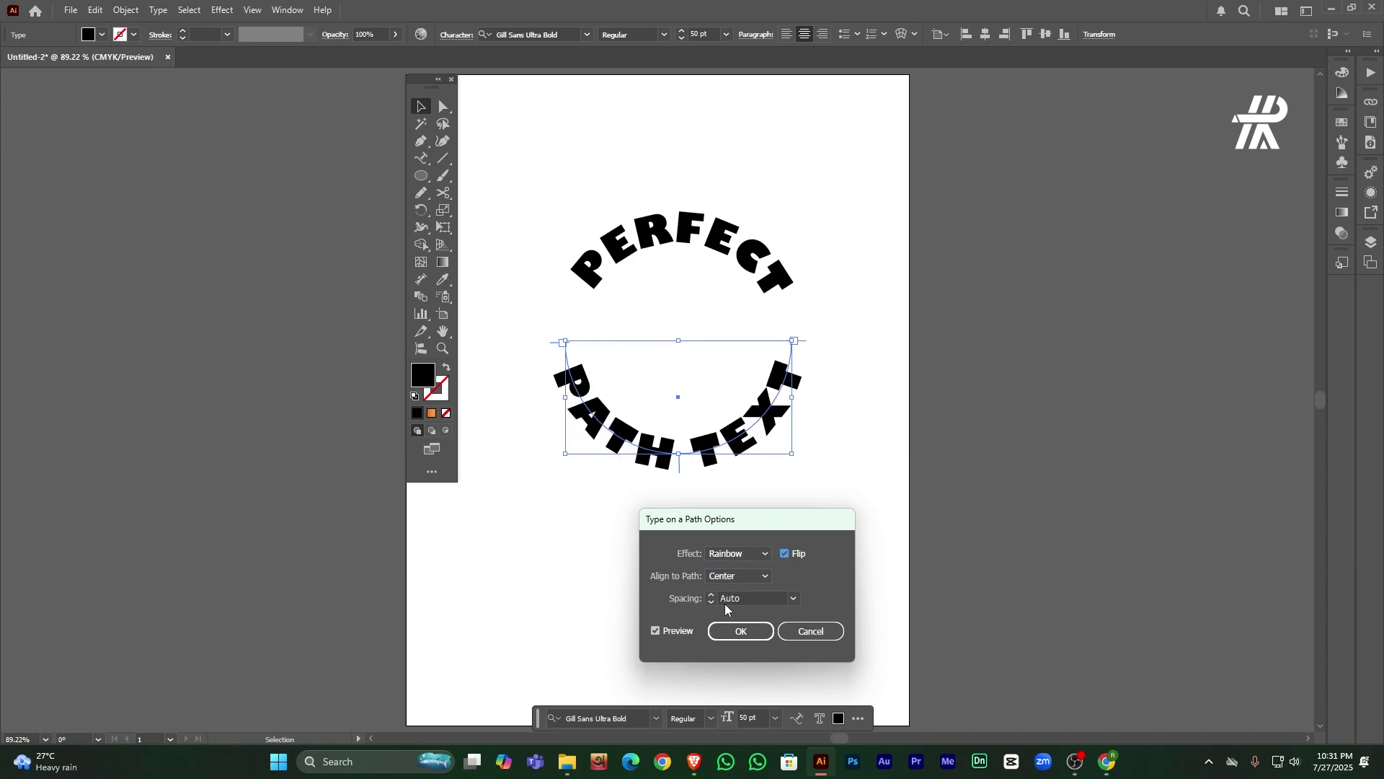
{"action": "left_click", "coordinate": [746, 631]}
{"action": "left_click", "coordinate": [630, 539]}
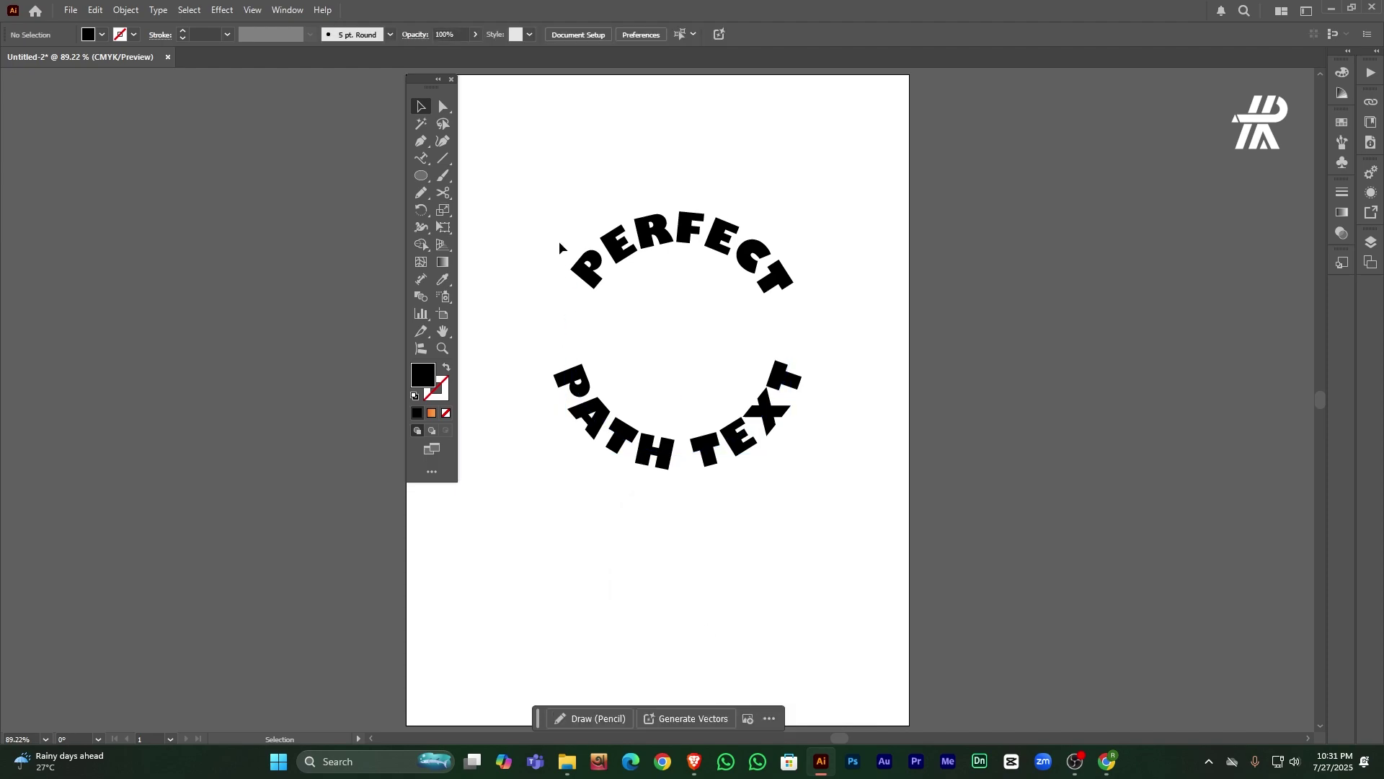
{"action": "left_click_drag", "start_coordinate": [531, 123], "coordinate": [911, 566]}
{"action": "left_click", "coordinate": [689, 593]}
{"action": "left_click_drag", "start_coordinate": [545, 171], "coordinate": [805, 528]}
{"action": "left_click", "coordinate": [767, 540]}
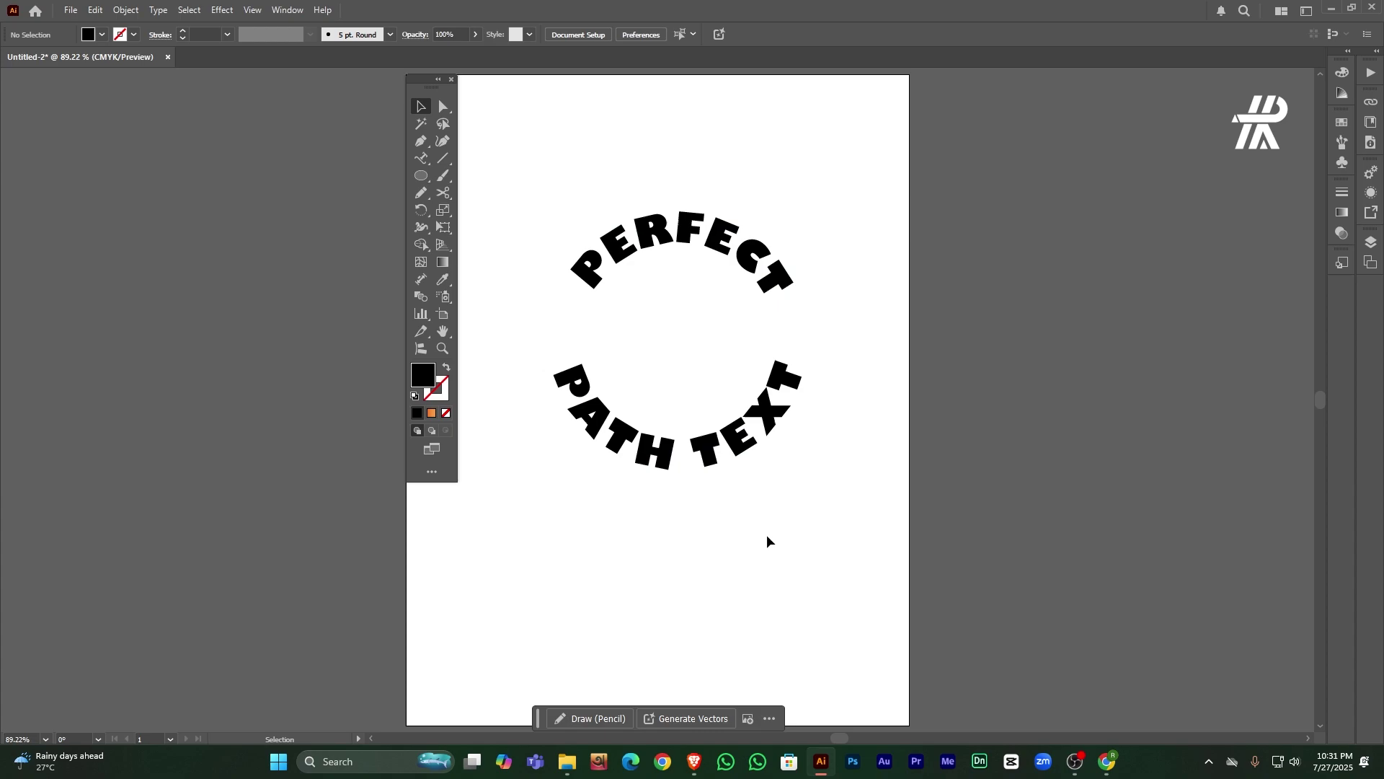